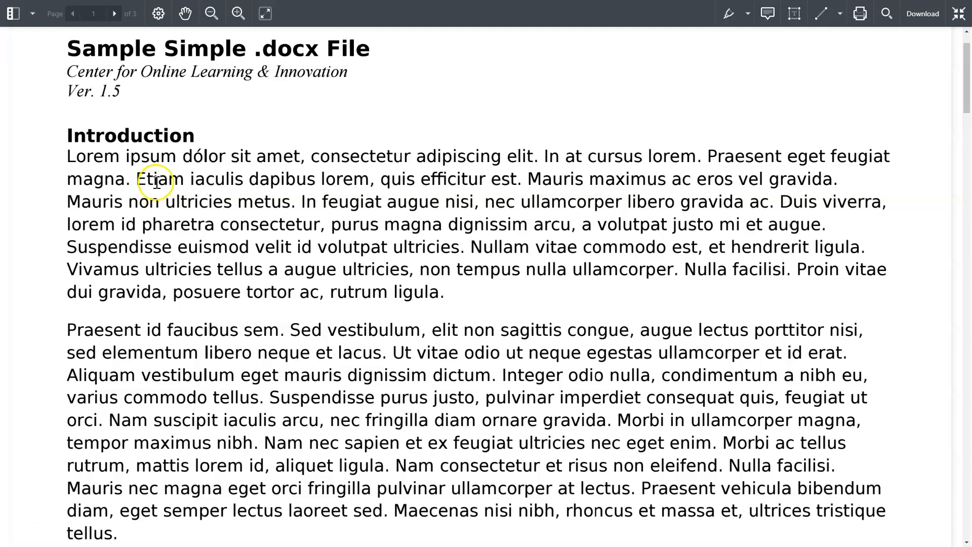
# Step: Highlight "Etiam iaculis dapibus lorem, quis efficitur est" in yellow and add a comment note just after it in the first paragraph
pyautogui.moveTo(137, 181); pyautogui.dragTo(518, 180)
pyautogui.click(340, 166)
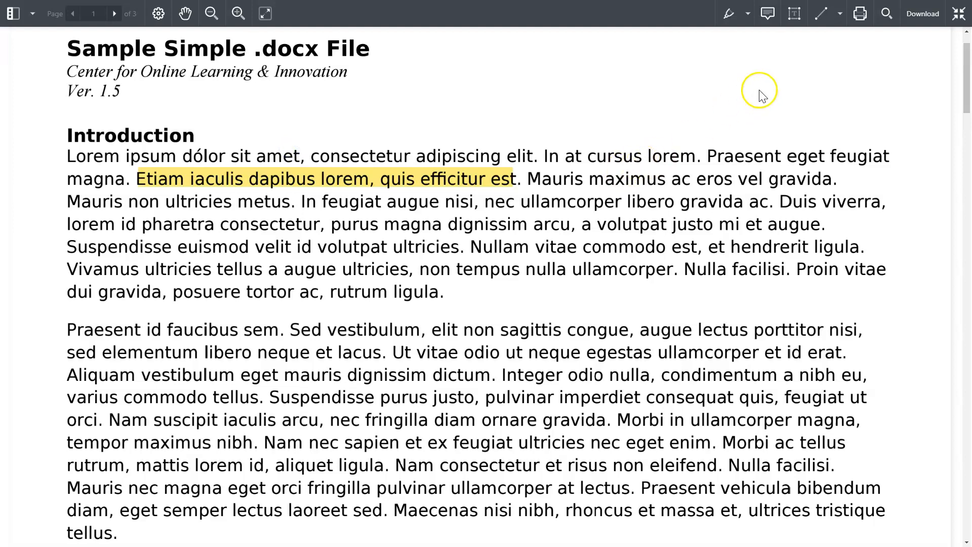
pyautogui.click(767, 15)
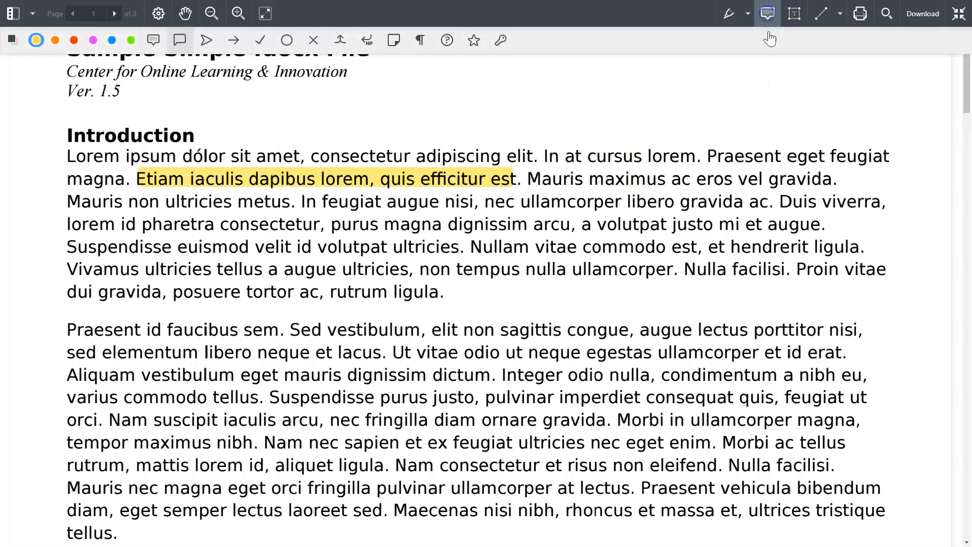
pyautogui.click(624, 162)
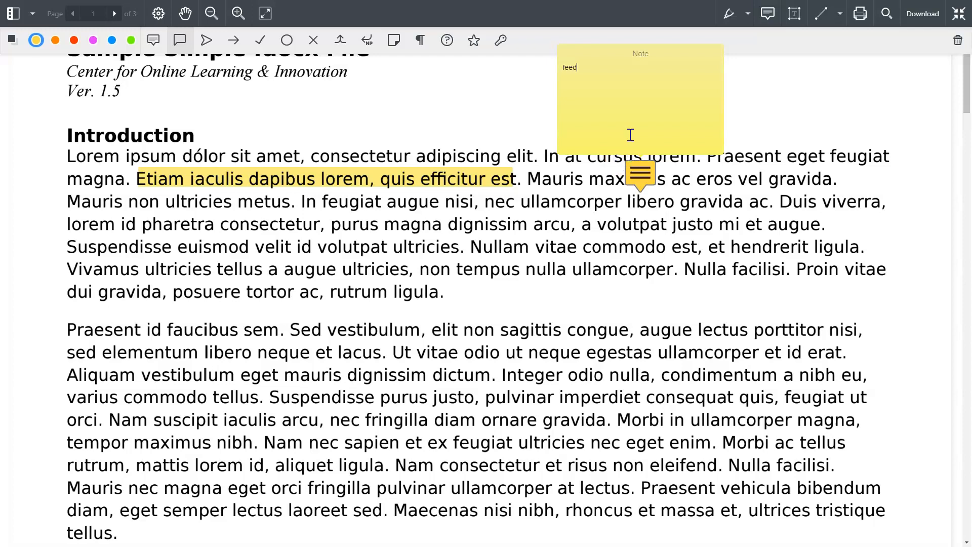
pyautogui.click(637, 227)
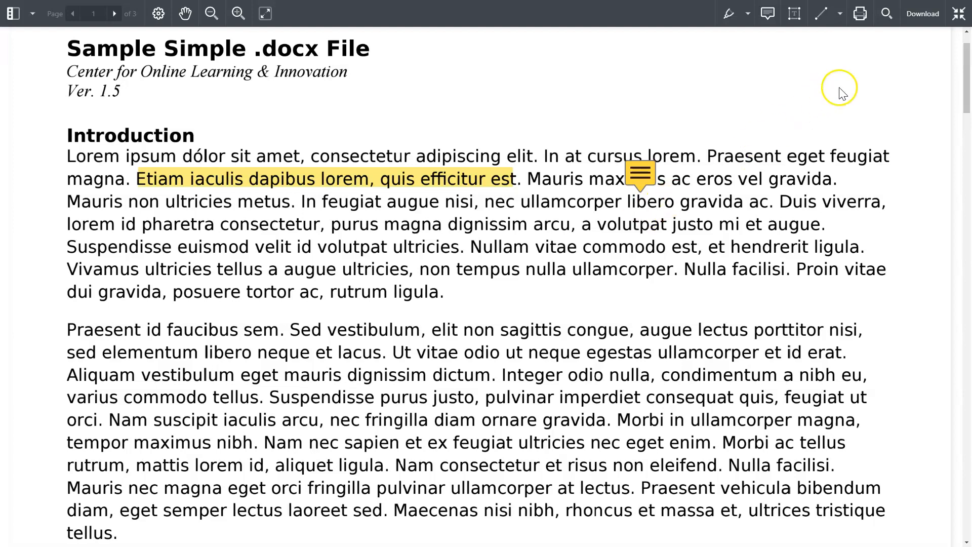
# Step: Leave the document's full-screen view and return to the submission evaluation page
pyautogui.click(959, 14)
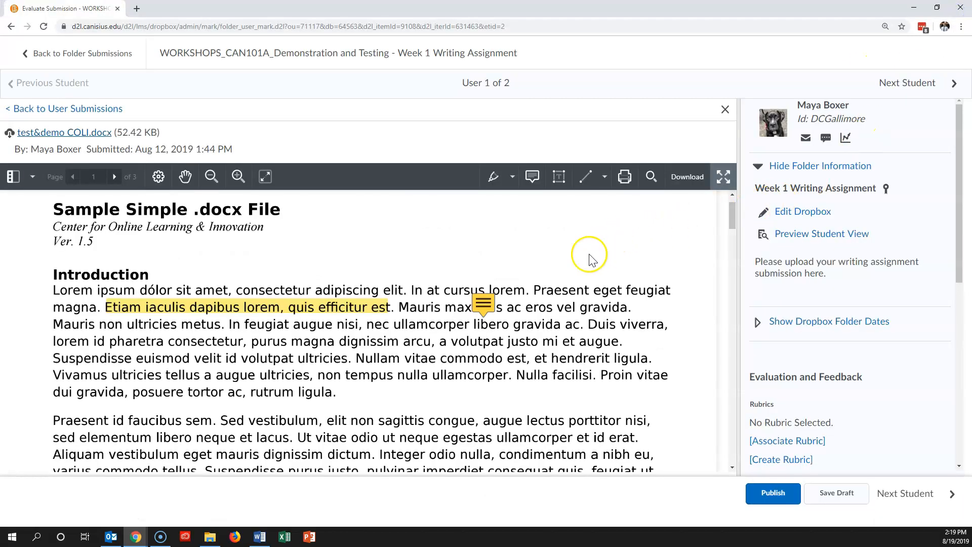
pyautogui.scroll(-1, 549, 270)
pyautogui.scroll(2, 550, 270)
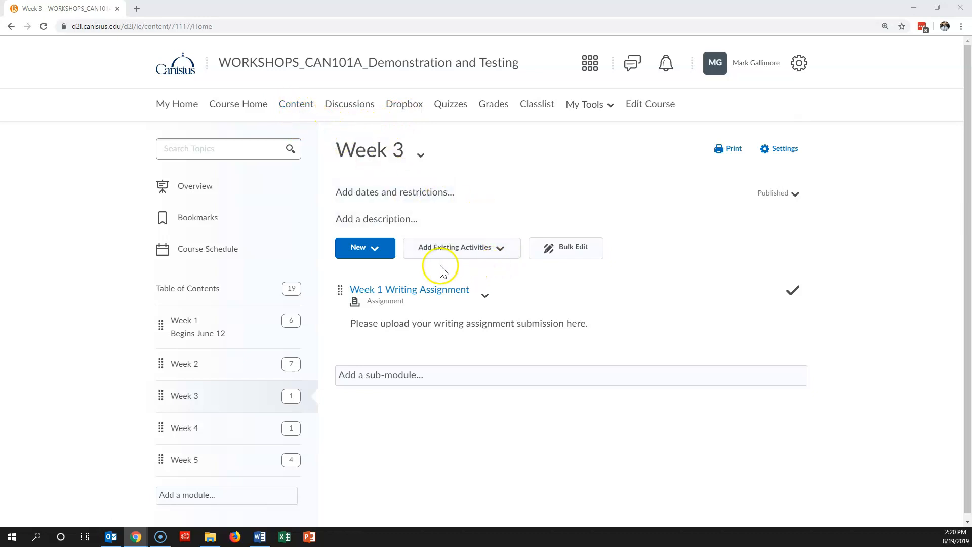
# Step: Open the student's submitted file "test&demo COLI.docx" from the completion summary of Week 1 Writing Assignment in Week 3
pyautogui.click(429, 293)
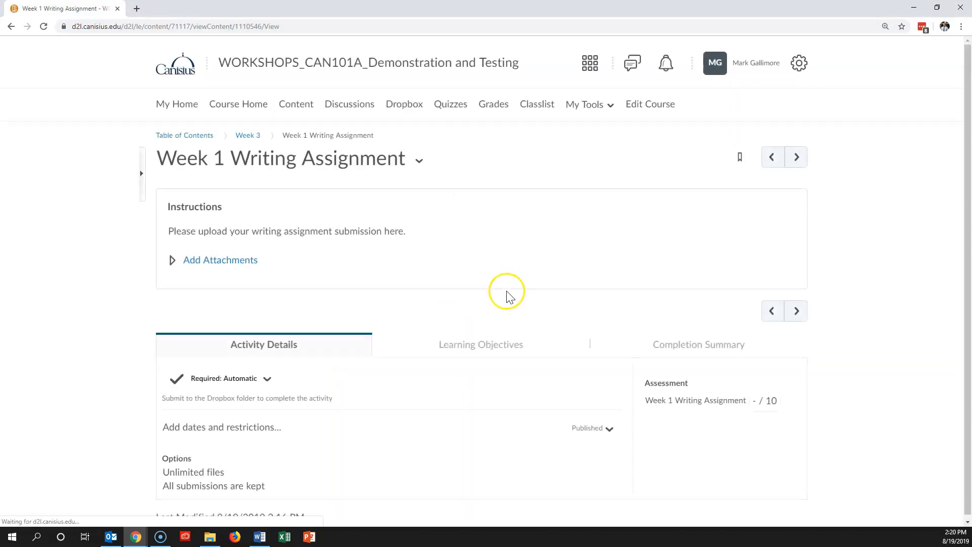
pyautogui.scroll(-1, 549, 274)
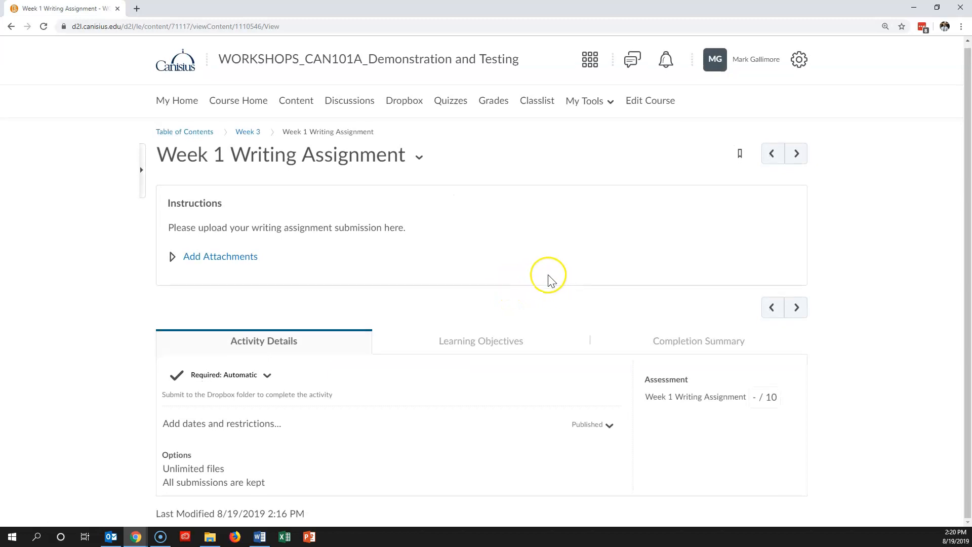
pyautogui.click(669, 341)
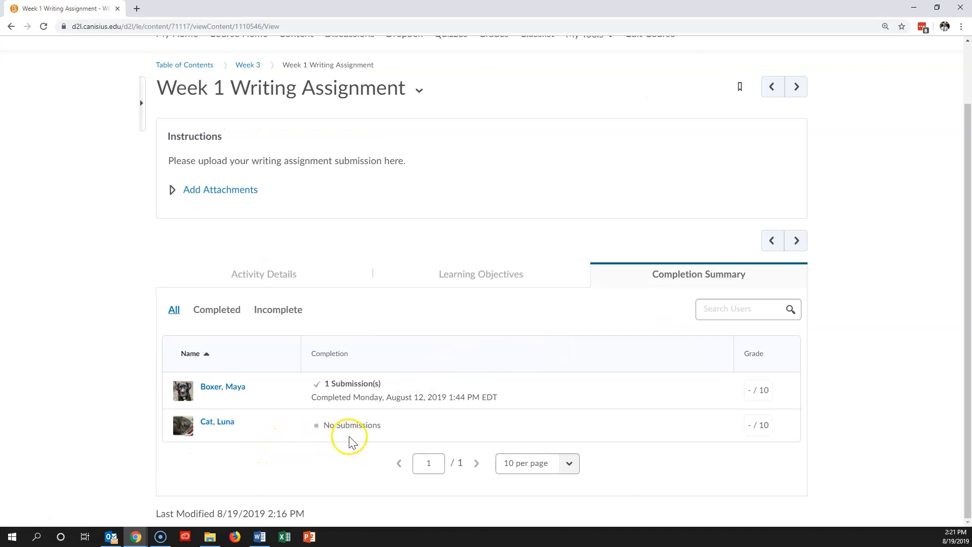
pyautogui.click(219, 387)
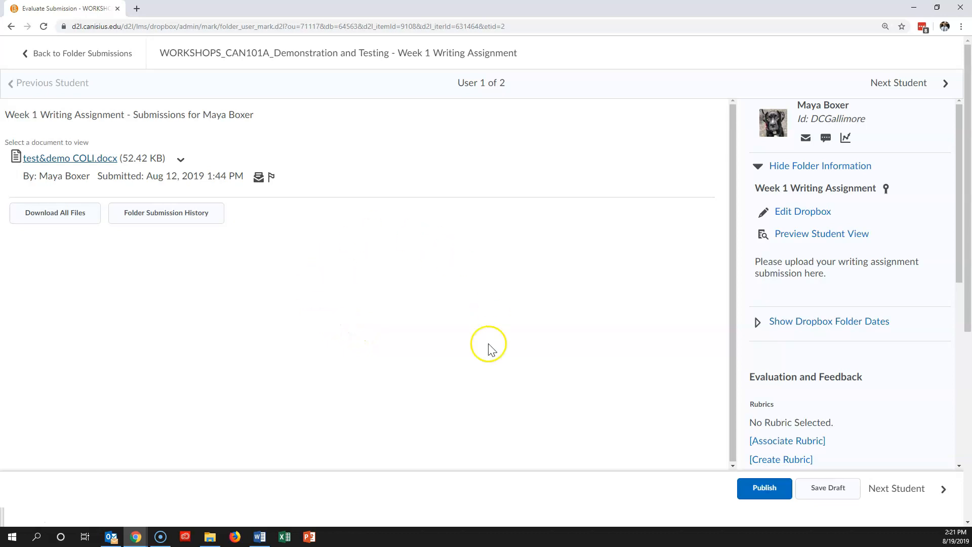
pyautogui.click(96, 158)
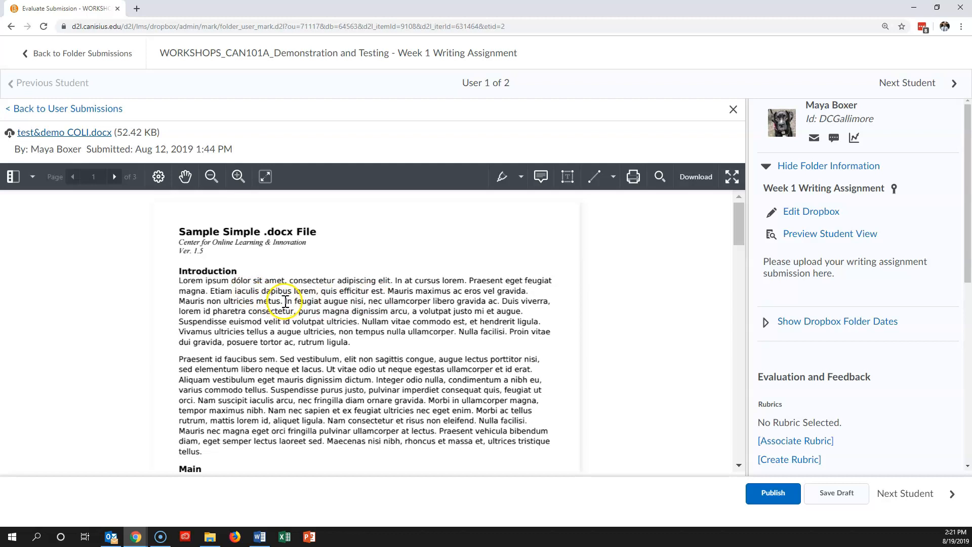
# Step: Highlight "In feugiat augue nisi, nec ullamcorper libero gravida ac." and strike through "volutpat ultricies. Nullam vitae commodo est" in the Introduction
pyautogui.moveTo(285, 301); pyautogui.dragTo(497, 302)
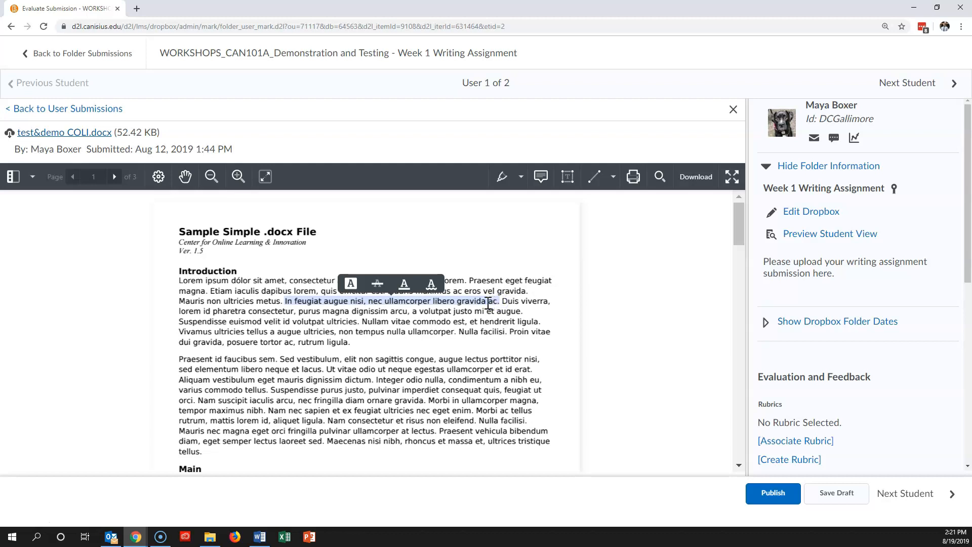
pyautogui.click(349, 285)
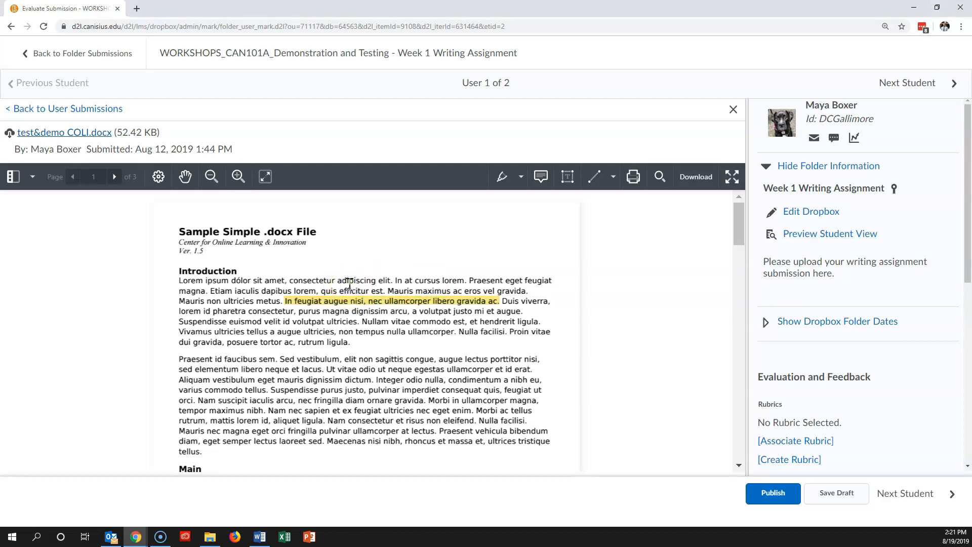
pyautogui.moveTo(291, 321); pyautogui.dragTo(463, 323)
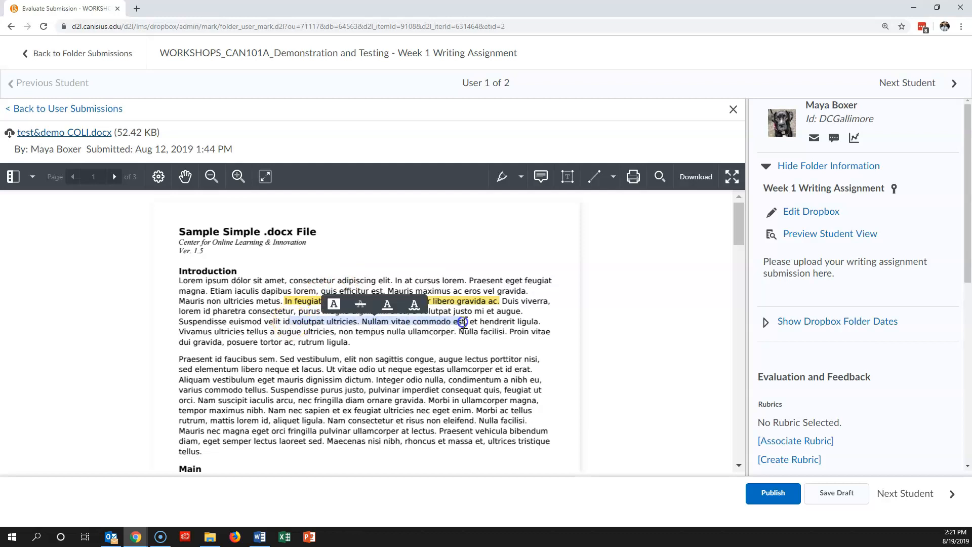
pyautogui.click(360, 305)
# Step: Underline "posuere tortor ac, rutrum ligula" in the first paragraph and mark "Sed vestibulum" in the second with a squiggly underline
pyautogui.moveTo(226, 343); pyautogui.dragTo(347, 343)
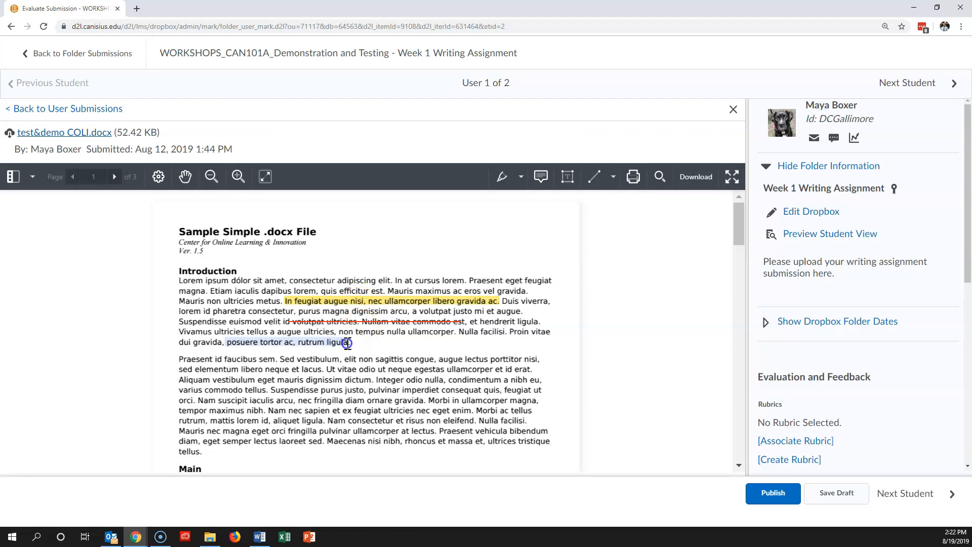
pyautogui.click(301, 325)
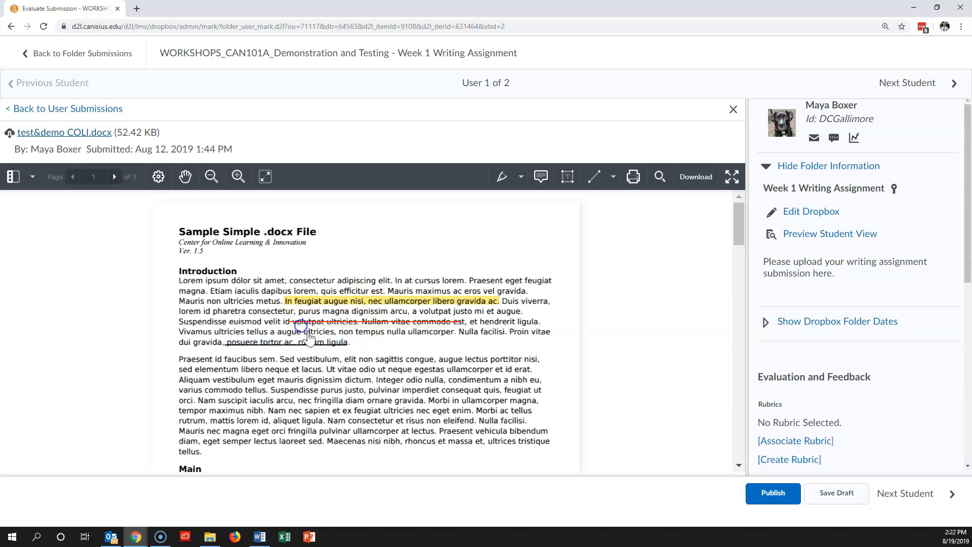
pyautogui.moveTo(280, 359); pyautogui.dragTo(338, 361)
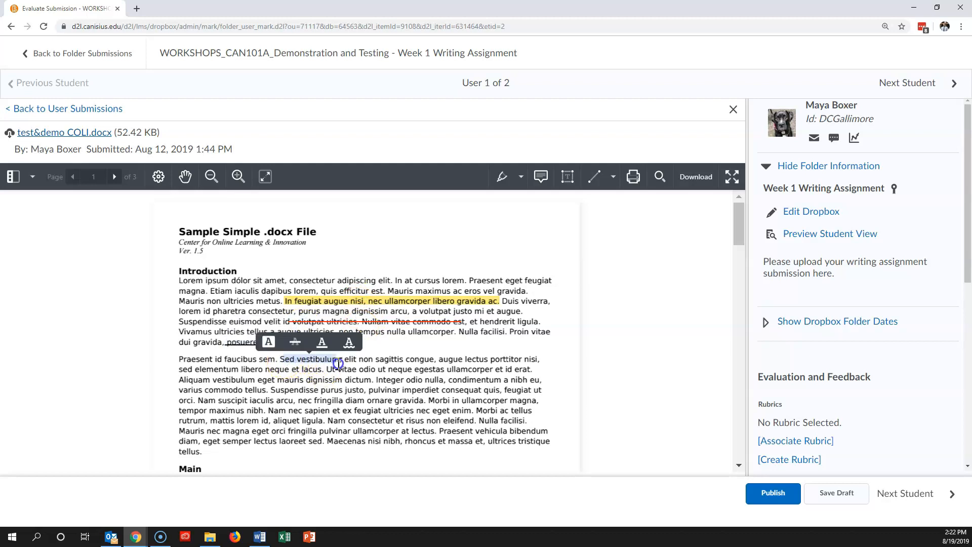
pyautogui.click(349, 342)
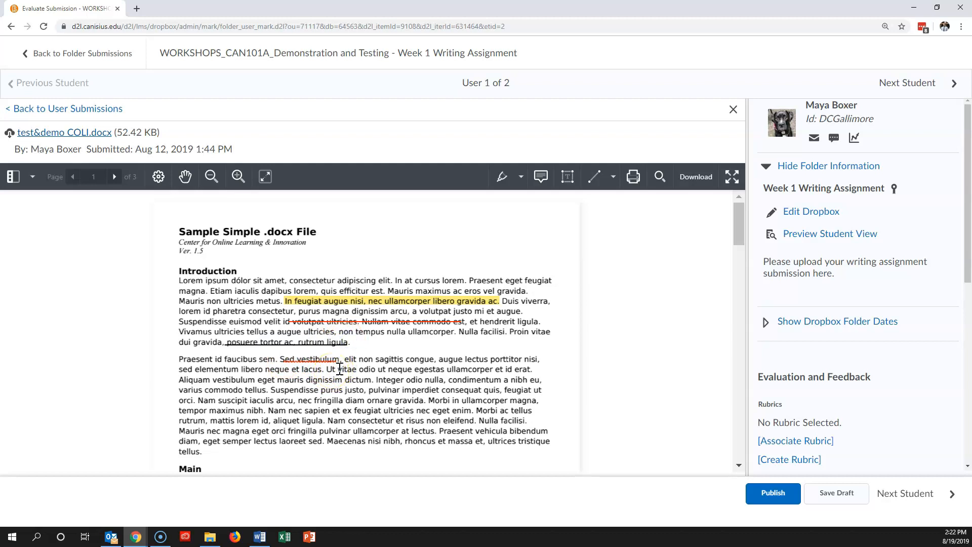
pyautogui.scroll(-1, 385, 344)
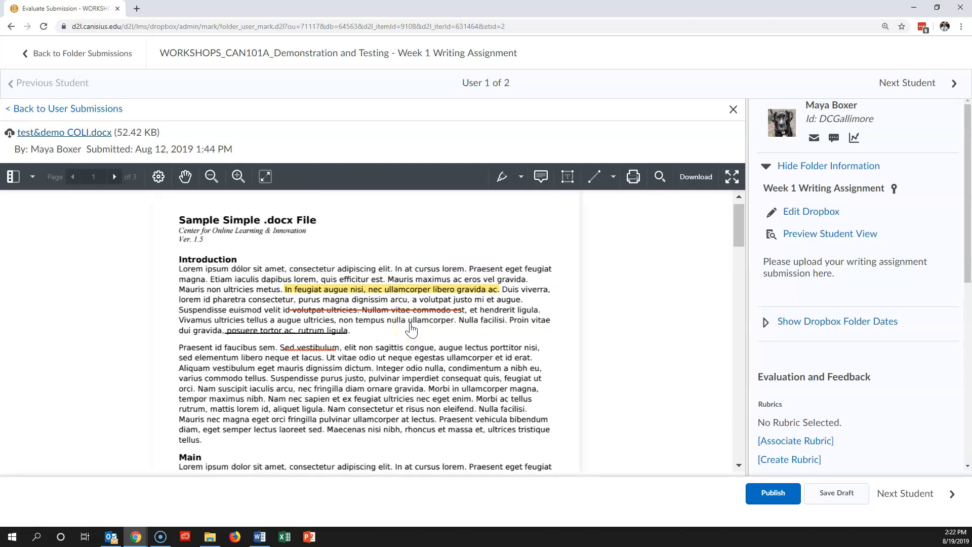
pyautogui.scroll(1, 413, 332)
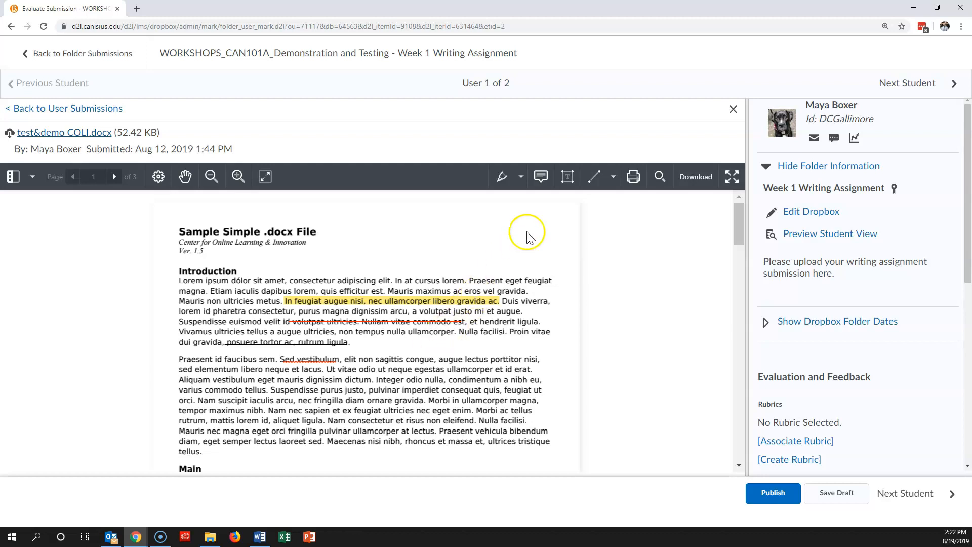
# Step: Add a yellow note reading "Sample Comment" beside the second paragraph, move it above the first paragraph beside the Introduction heading, and open it
pyautogui.click(541, 177)
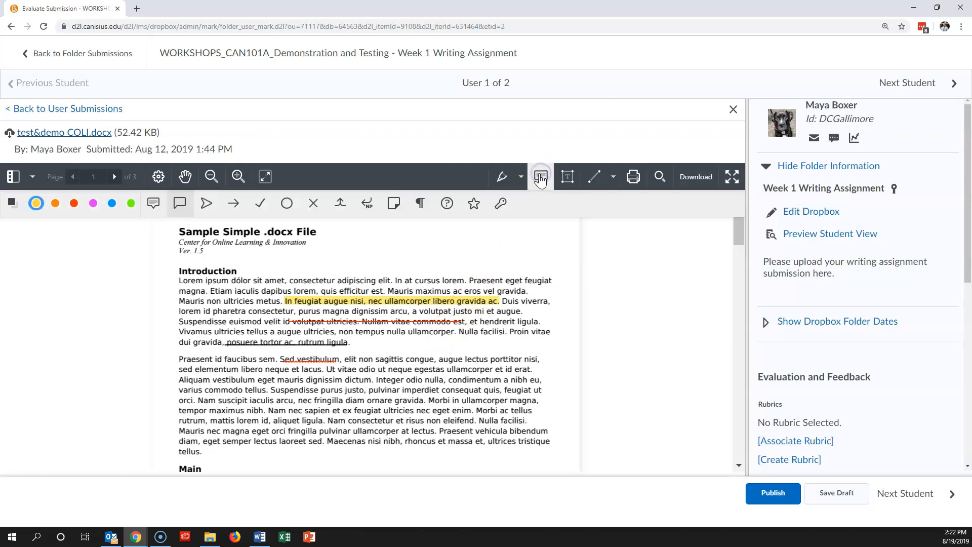
pyautogui.click(532, 373)
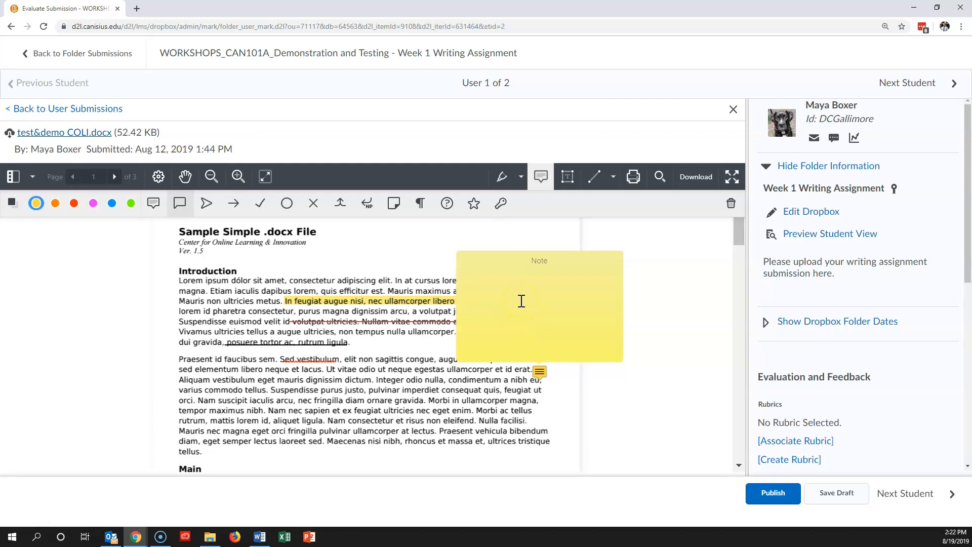
pyautogui.write('ample Comment')
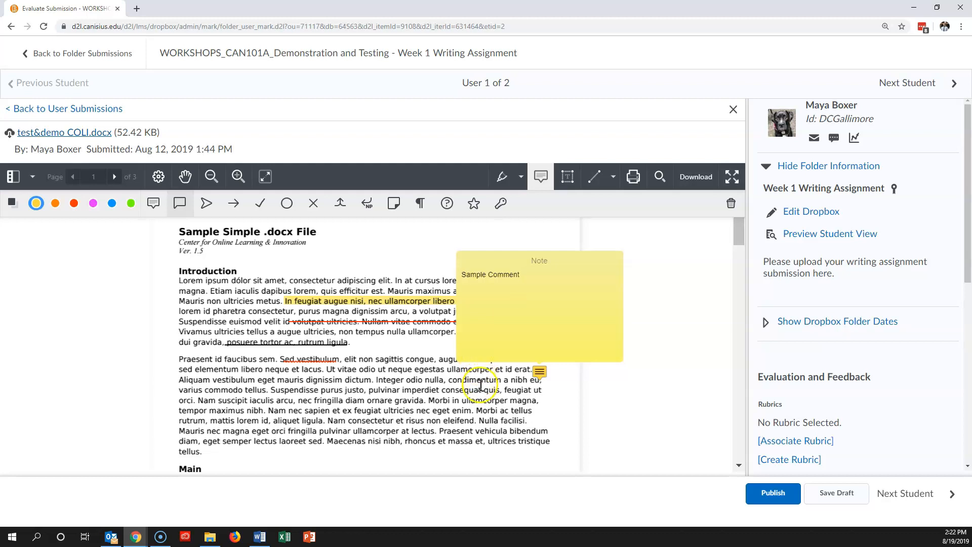
pyautogui.click(438, 392)
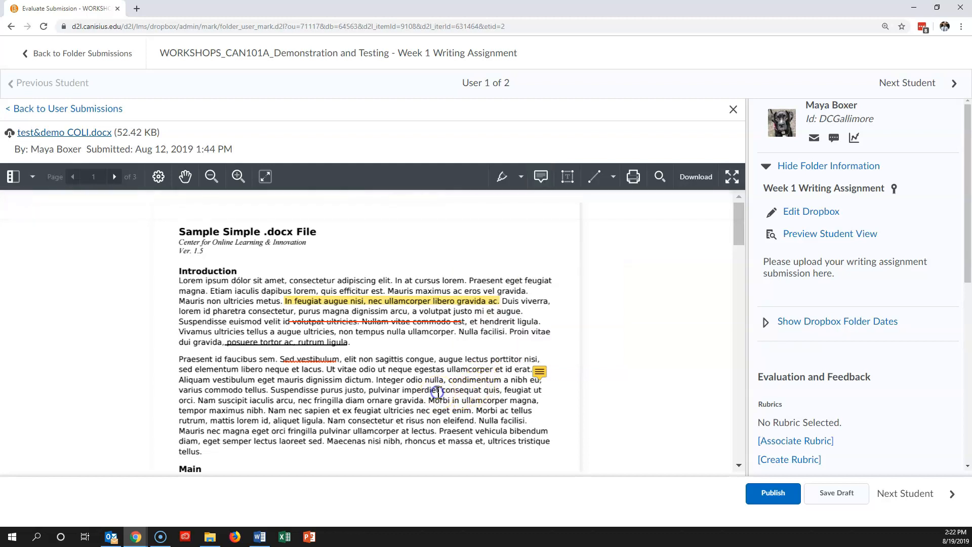
pyautogui.moveTo(540, 372)
pyautogui.mouseDown()
pyautogui.moveTo(502, 387)
pyautogui.moveTo(409, 385)
pyautogui.moveTo(264, 292)
pyautogui.moveTo(327, 249)
pyautogui.moveTo(357, 244)
pyautogui.moveTo(322, 268)
pyautogui.mouseUp()
pyautogui.click(322, 269)
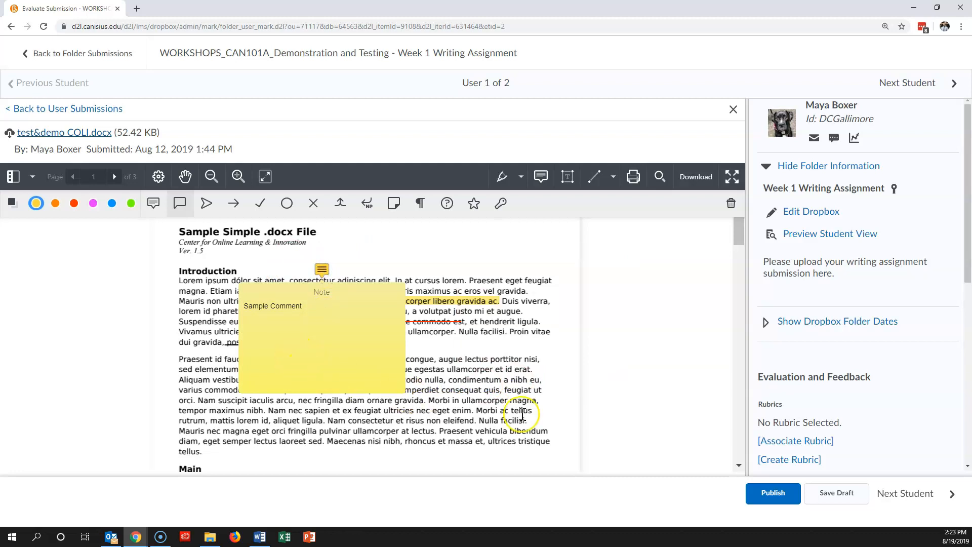
# Step: Draw a freehand blue 5 pt circle with the Pen around the line ends of the first Introduction paragraph
pyautogui.click(504, 178)
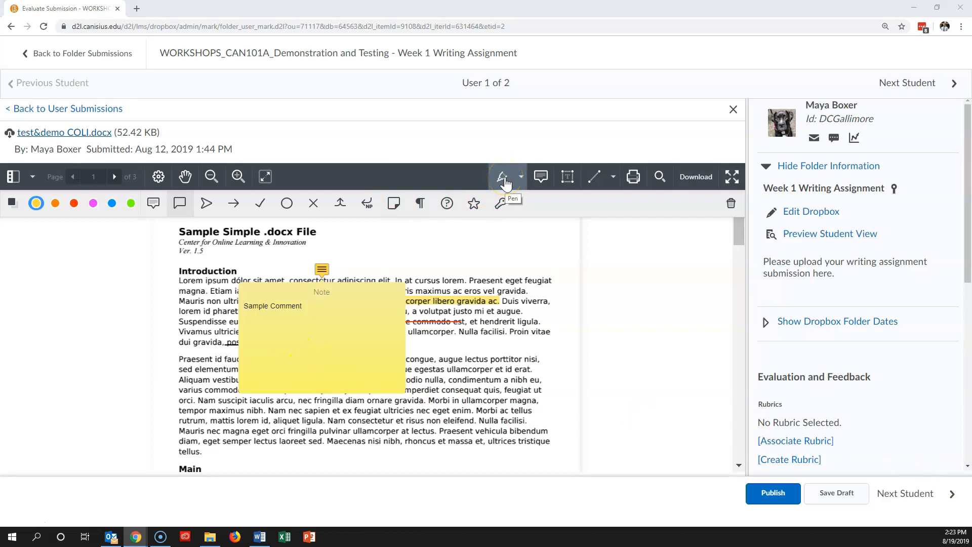
pyautogui.moveTo(557, 263)
pyautogui.mouseDown()
pyautogui.moveTo(496, 261)
pyautogui.moveTo(463, 327)
pyautogui.moveTo(566, 287)
pyautogui.mouseUp()
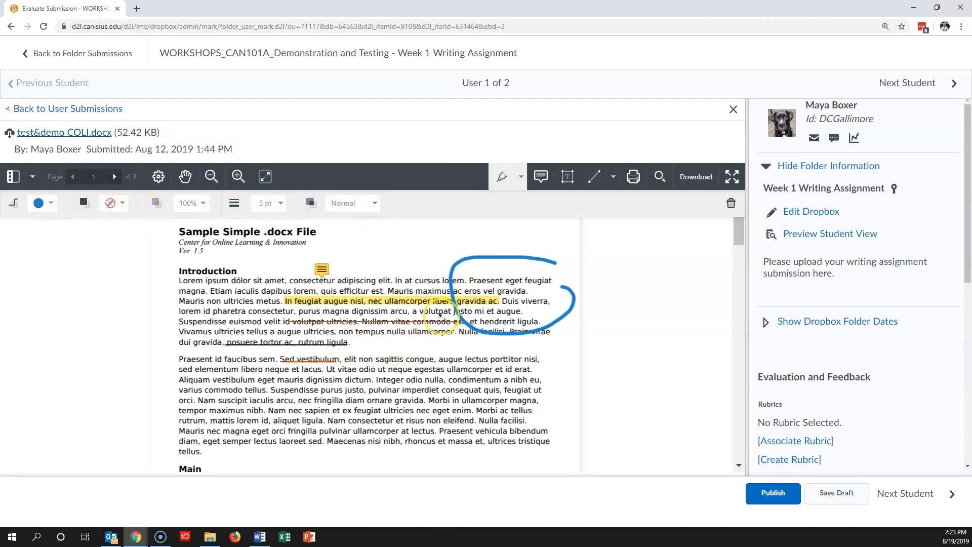
# Step: Draw a blue 5 pt line with an open arrow end above the first paragraph and aim its tip at the Introduction heading
pyautogui.click(596, 180)
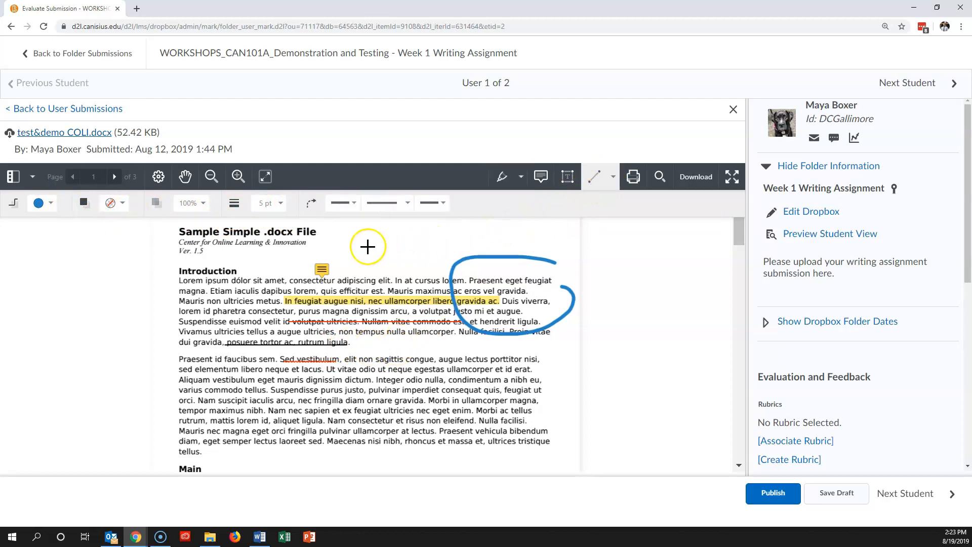
pyautogui.click(444, 204)
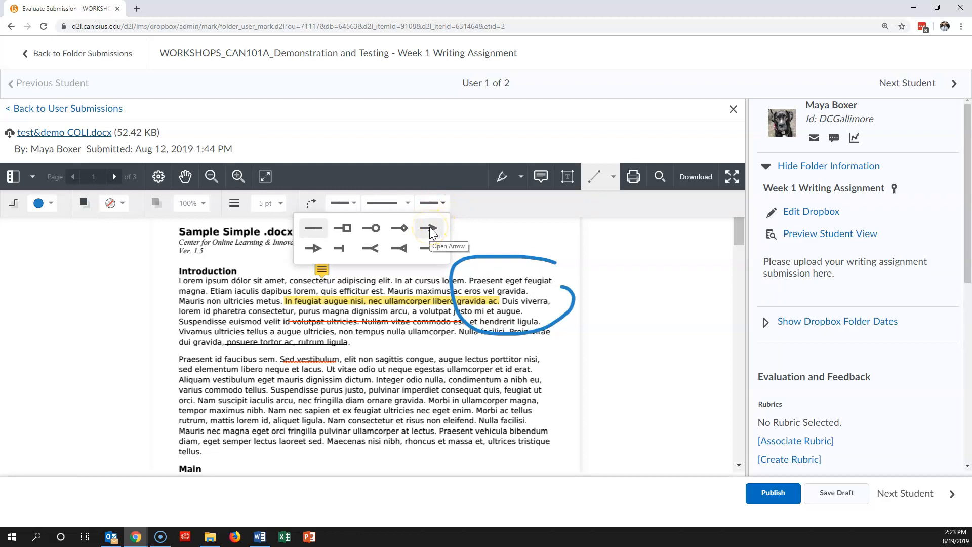
pyautogui.click(430, 231)
pyautogui.moveTo(409, 258); pyautogui.dragTo(324, 234)
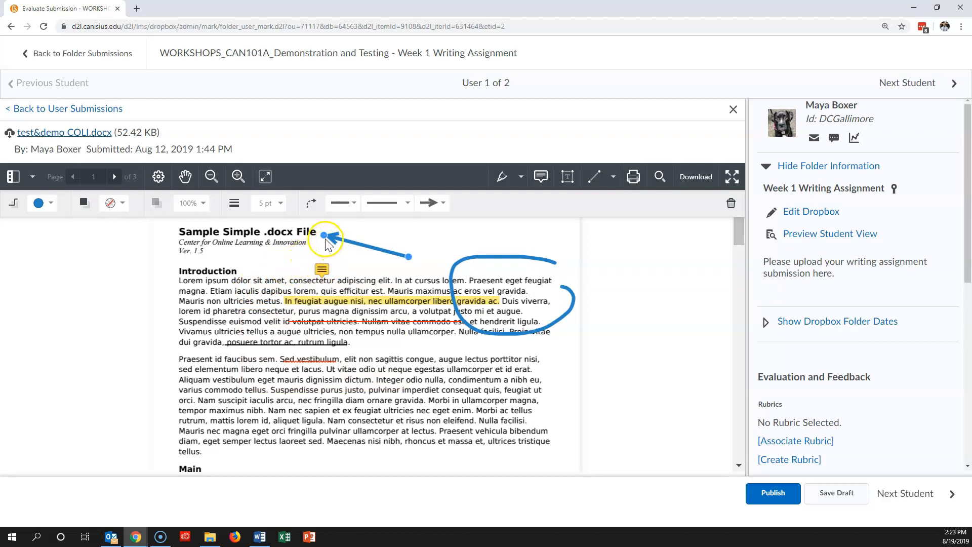
pyautogui.moveTo(324, 236); pyautogui.dragTo(248, 270)
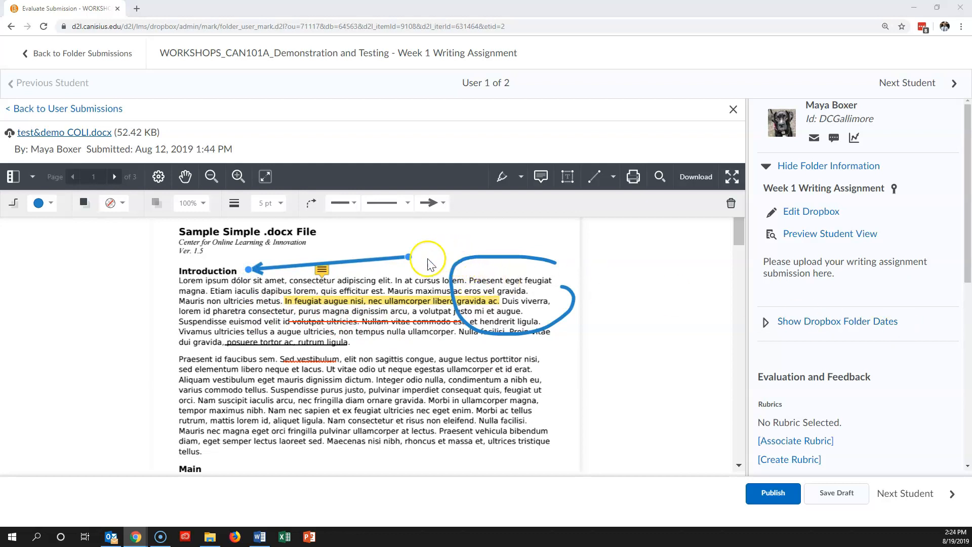
pyautogui.moveTo(430, 369); pyautogui.dragTo(482, 372)
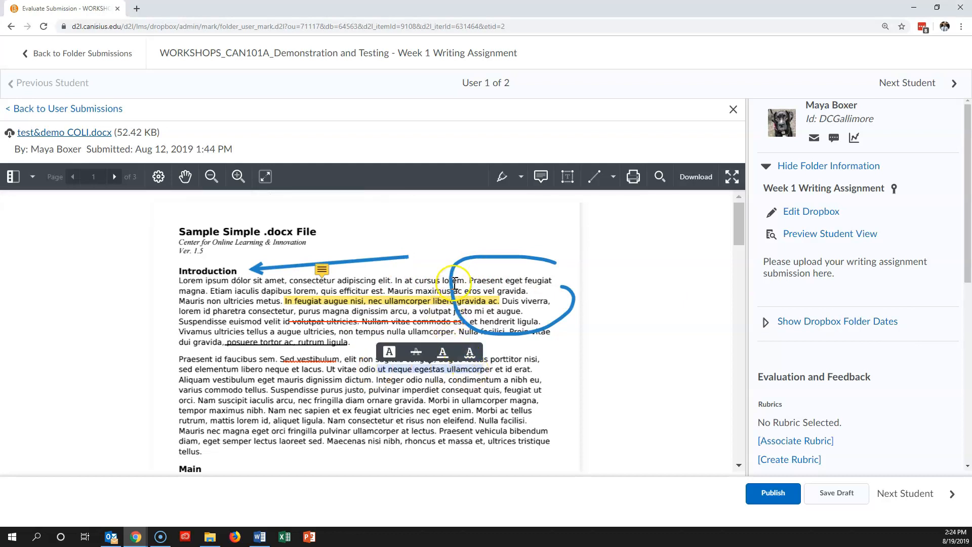
# Step: Place an empty yellow sticky note with the note-sheet icon near the line end beside "id erat" in the second paragraph
pyautogui.click(541, 177)
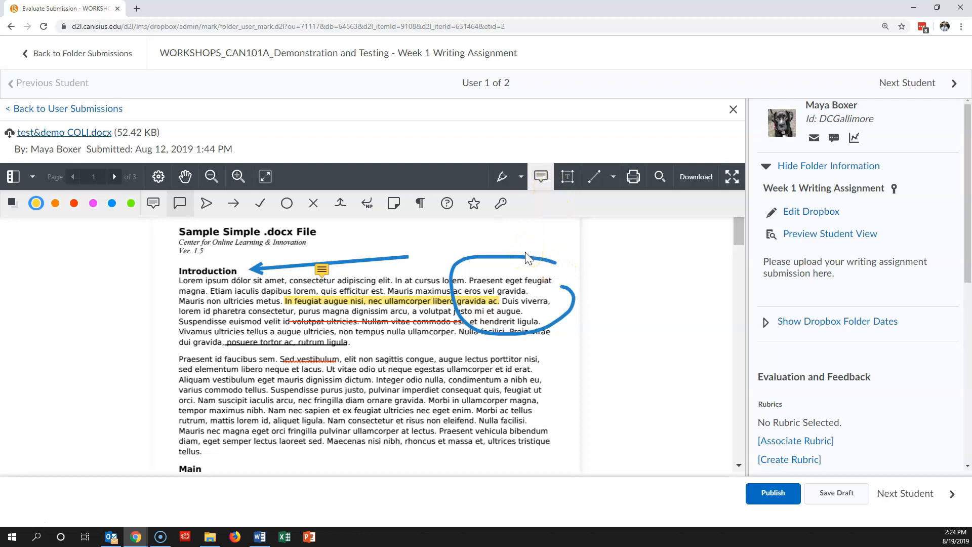
pyautogui.click(181, 211)
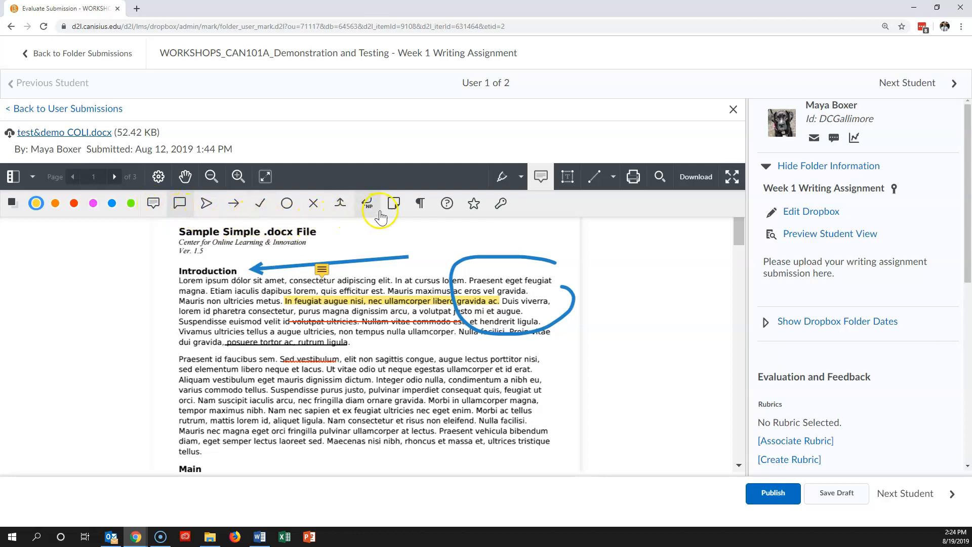
pyautogui.click(395, 205)
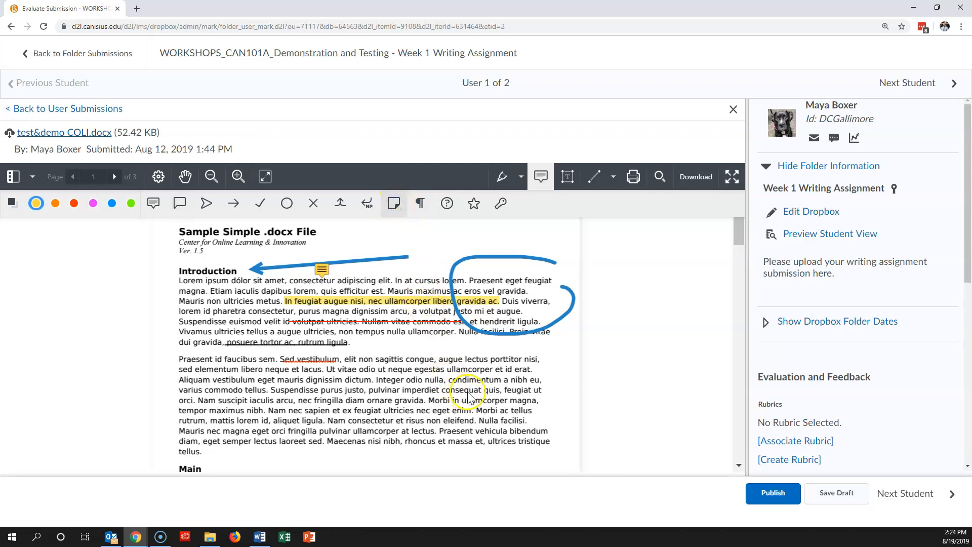
pyautogui.click(508, 372)
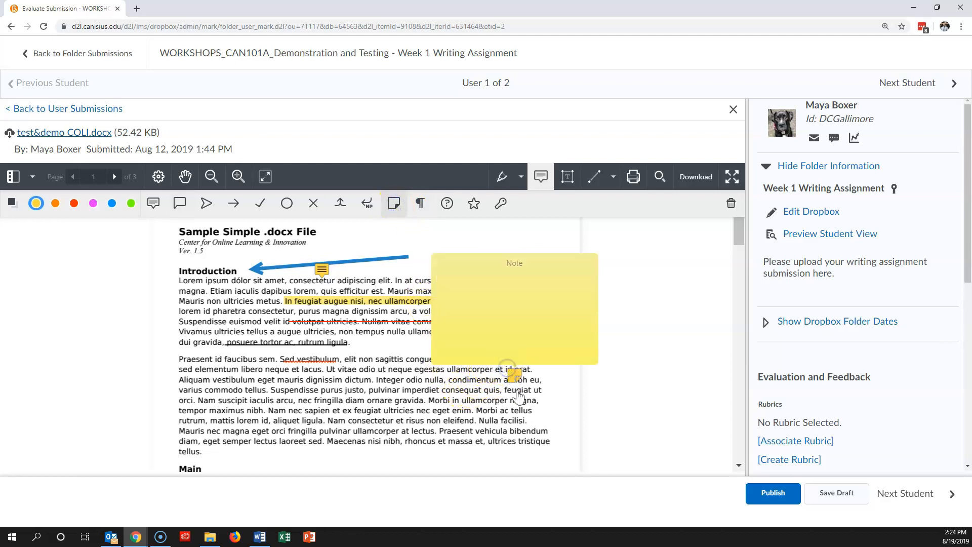
pyautogui.click(462, 396)
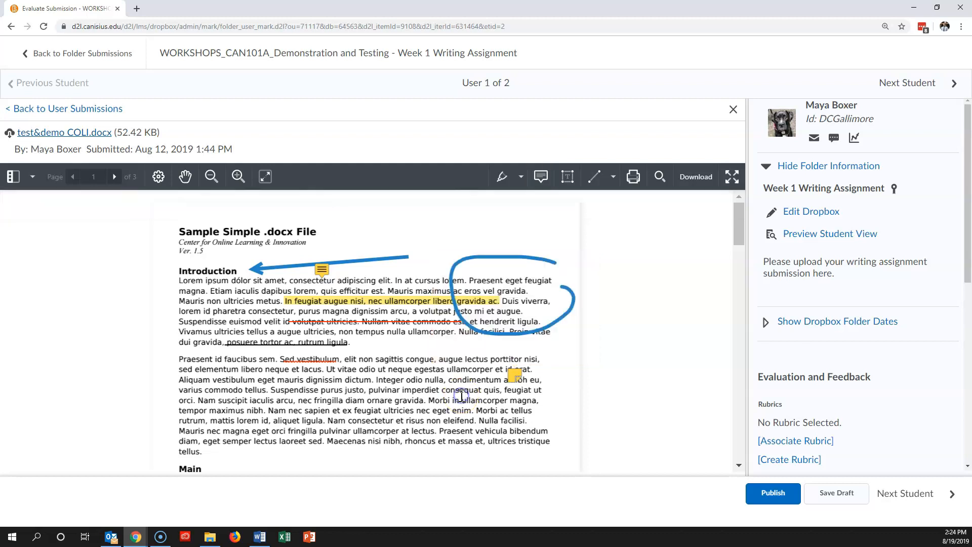
# Step: Place another empty yellow sticky note over "Nam nec sapien" in the second paragraph
pyautogui.click(541, 178)
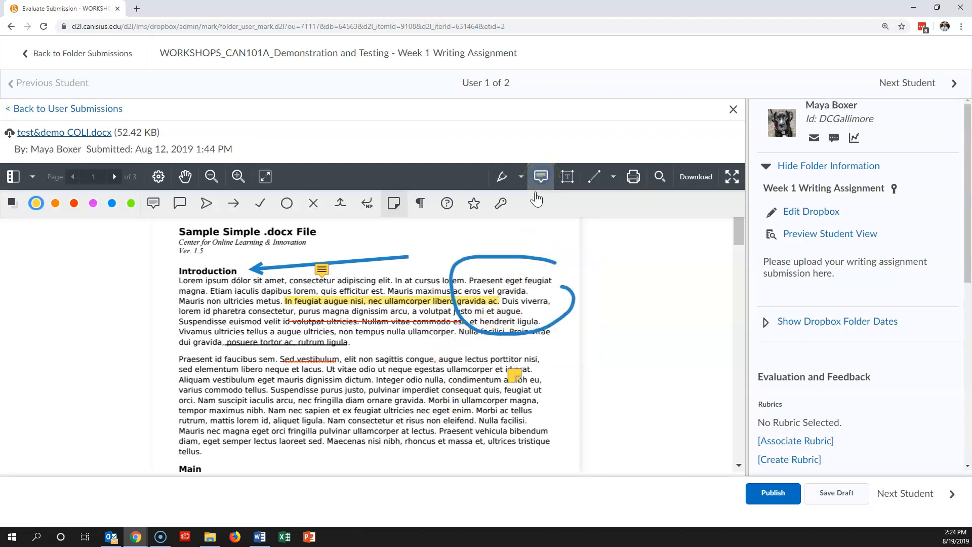
pyautogui.click(293, 409)
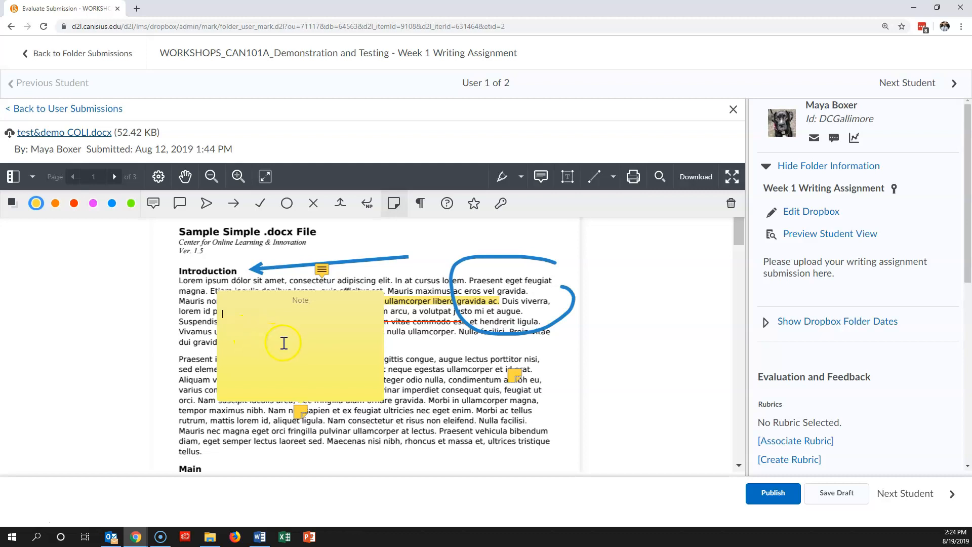
pyautogui.click(418, 354)
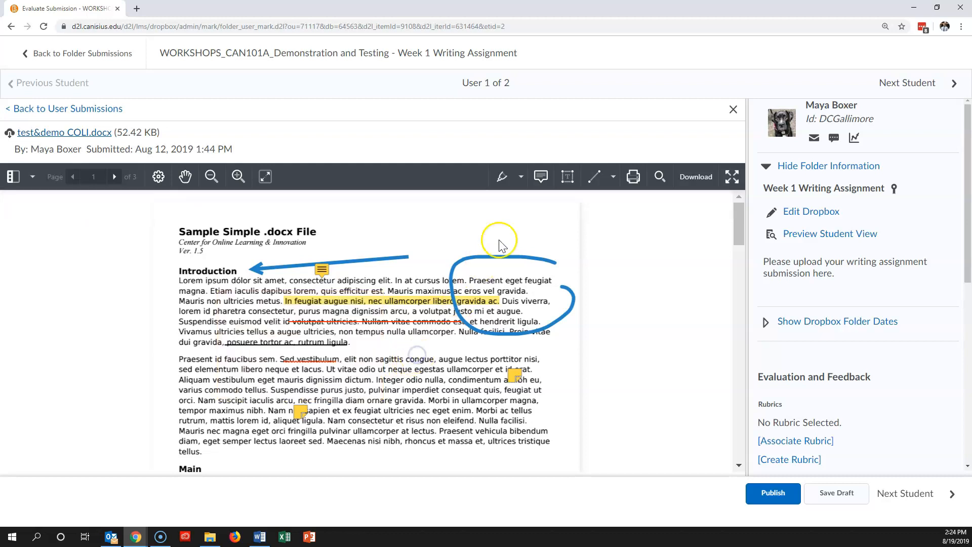
# Step: Draw a short blue 5 pt arrow pointing at the Main heading
pyautogui.click(595, 176)
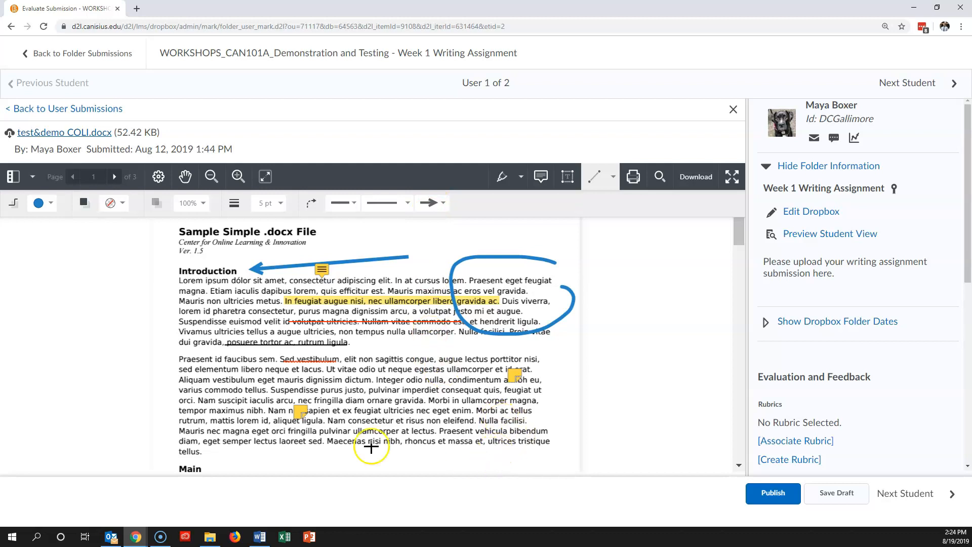
pyautogui.moveTo(243, 459); pyautogui.dragTo(195, 467)
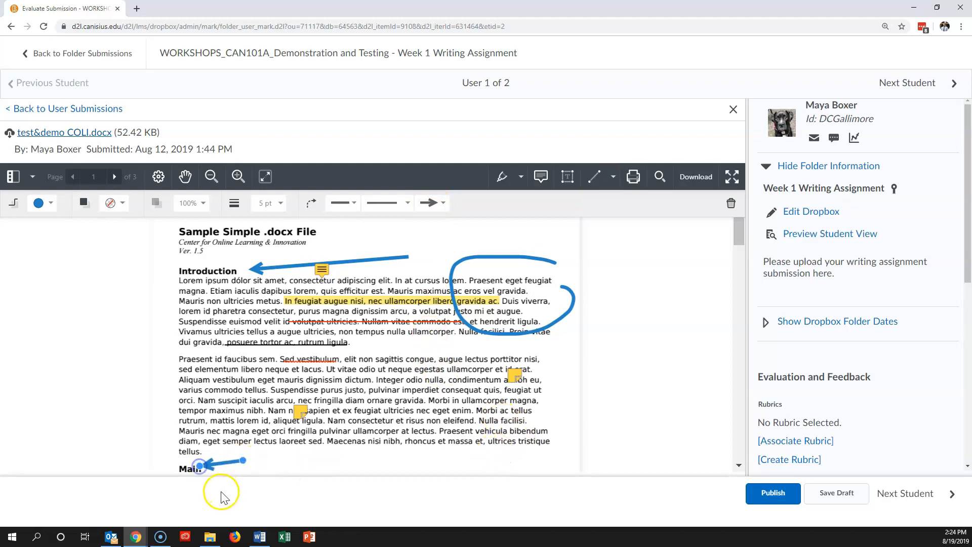
pyautogui.scroll(-2, 278, 376)
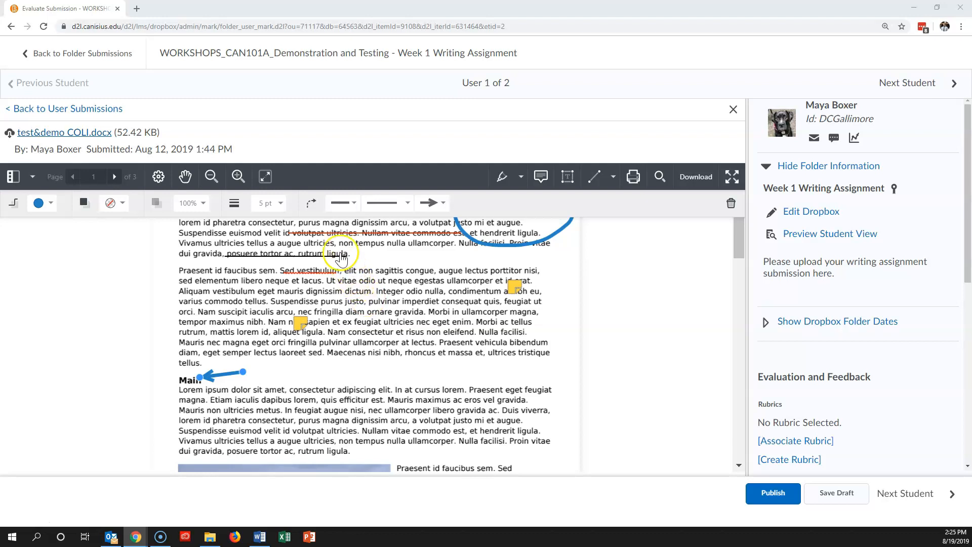
# Step: Compare the fit-page and fit-width views of the submission, leaving the document fitted to width
pyautogui.click(265, 177)
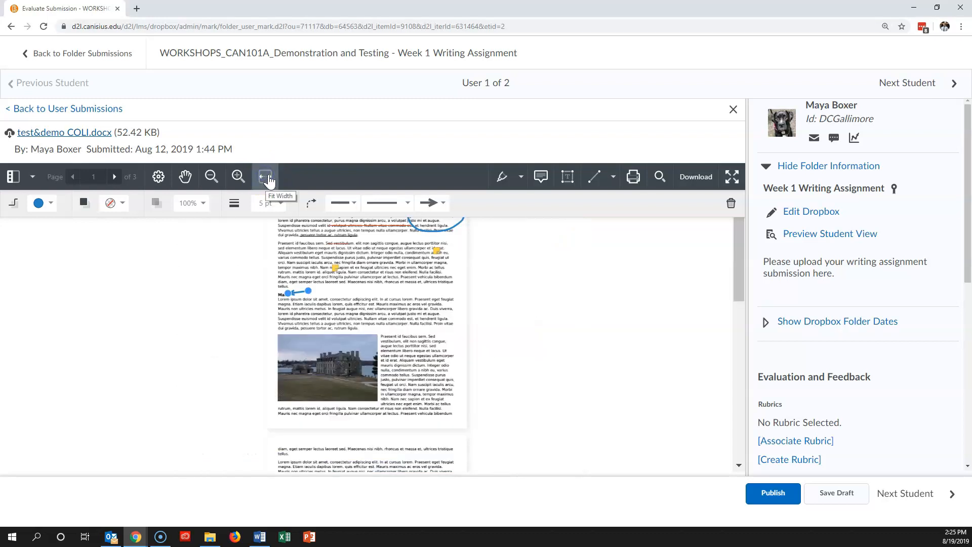
pyautogui.click(266, 178)
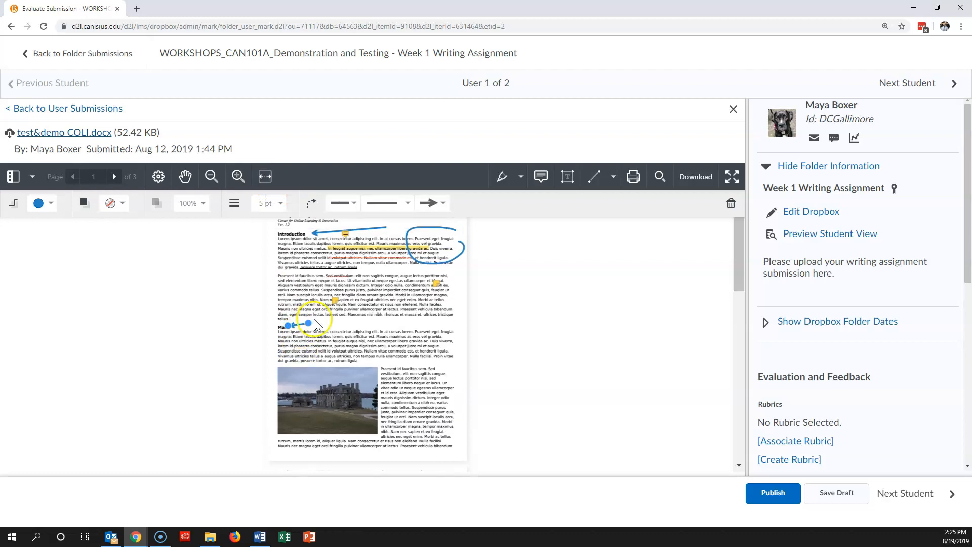
pyautogui.click(266, 177)
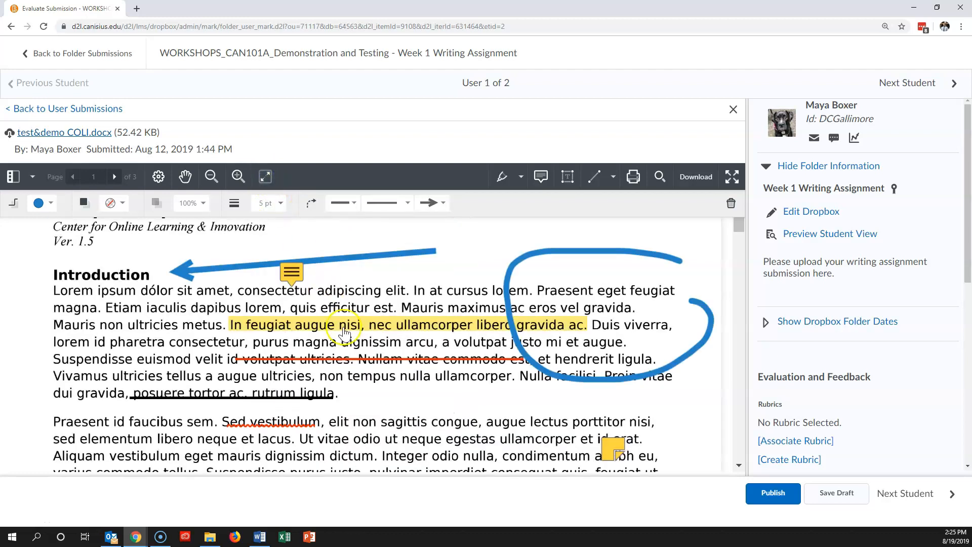
pyautogui.scroll(-4, 346, 332)
pyautogui.scroll(-2, 344, 335)
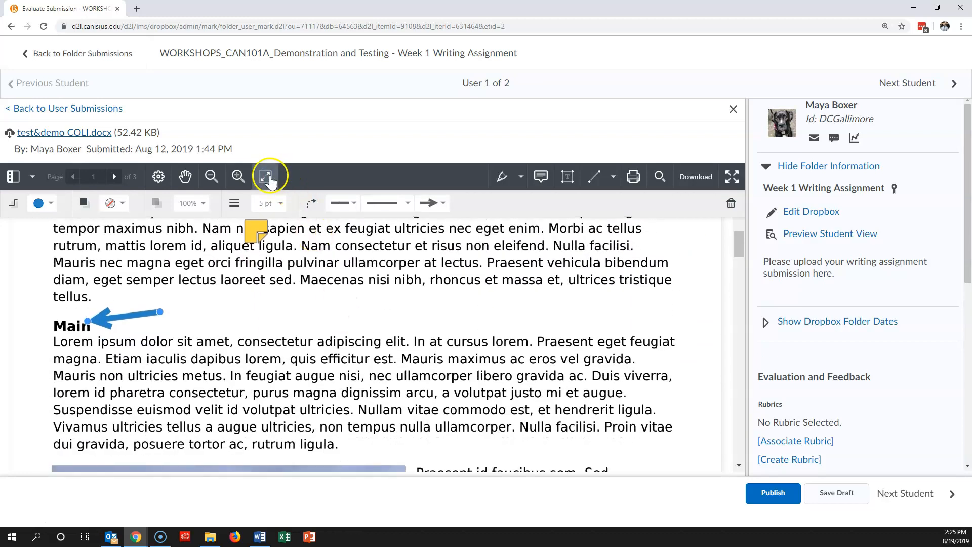
pyautogui.click(265, 177)
pyautogui.click(265, 178)
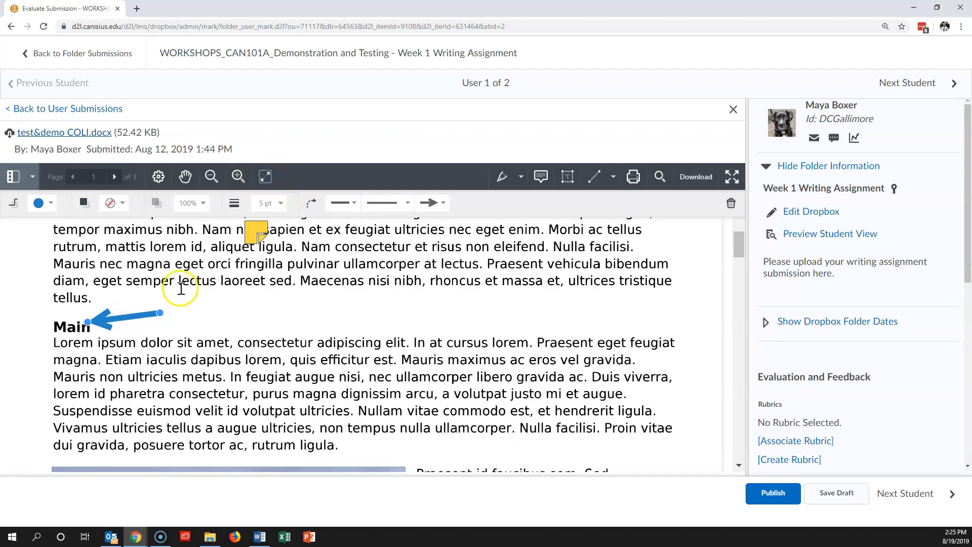
# Step: Show the page thumbnails beside the document and look through the pages
pyautogui.click(13, 177)
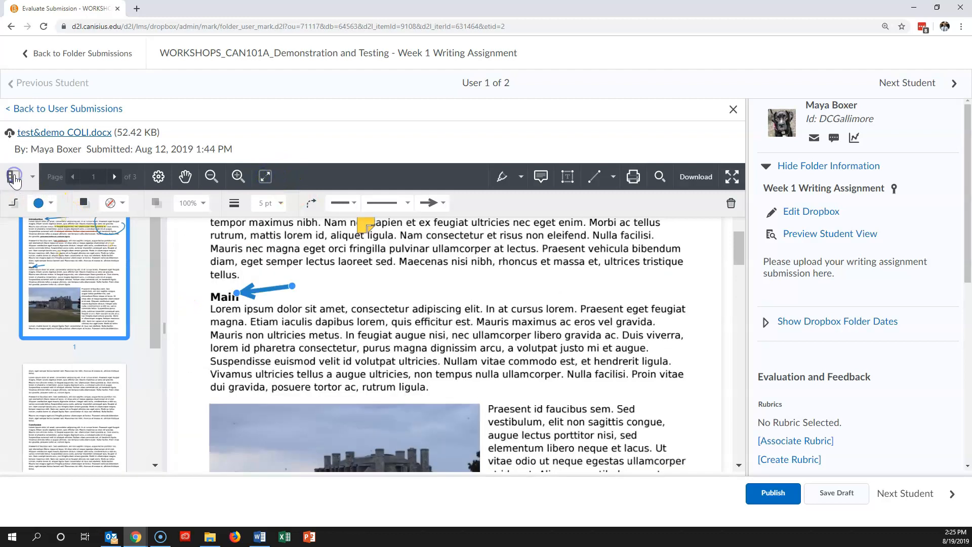
pyautogui.scroll(-3, 81, 294)
pyautogui.click(87, 409)
pyautogui.scroll(5, 87, 409)
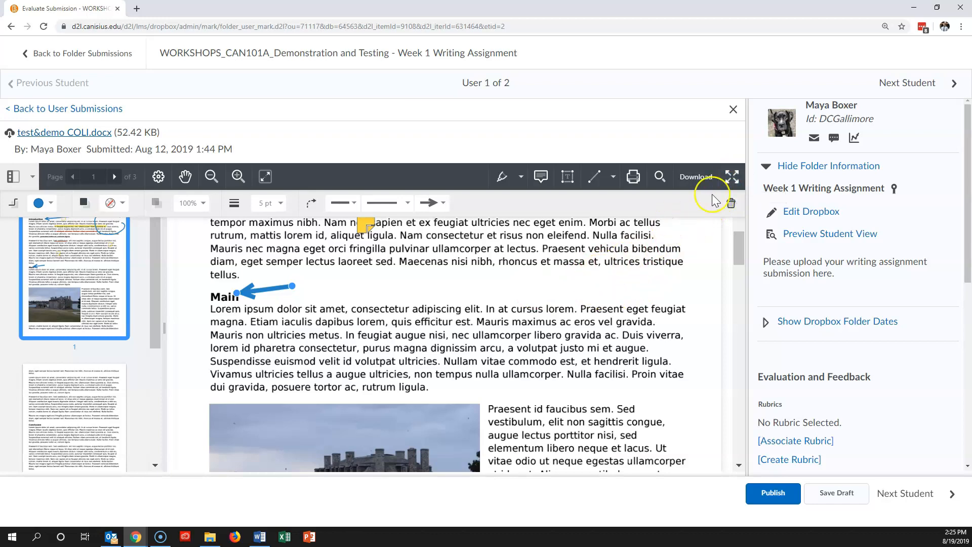
# Step: View the annotated first page in full screen from its title down, and return to the normal evaluation view
pyautogui.click(732, 177)
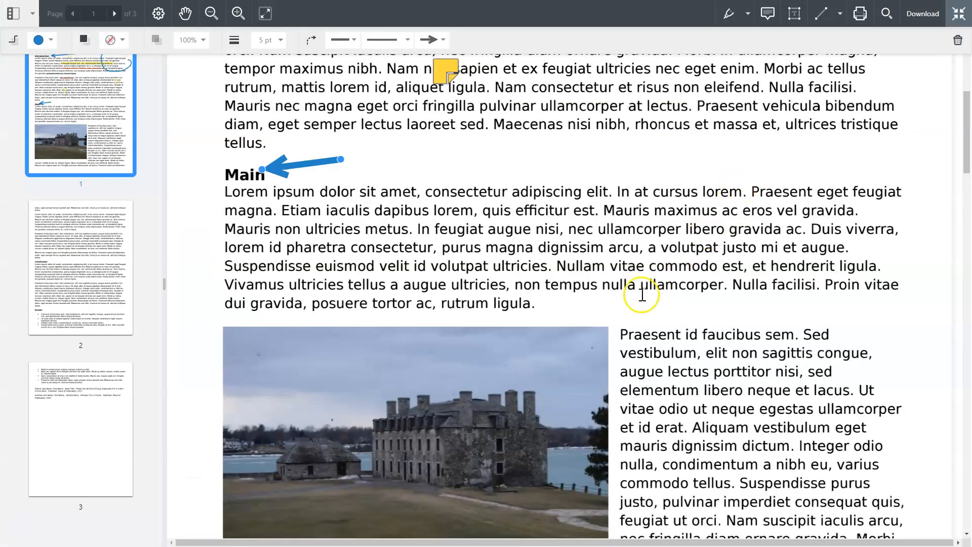
pyautogui.scroll(7, 642, 295)
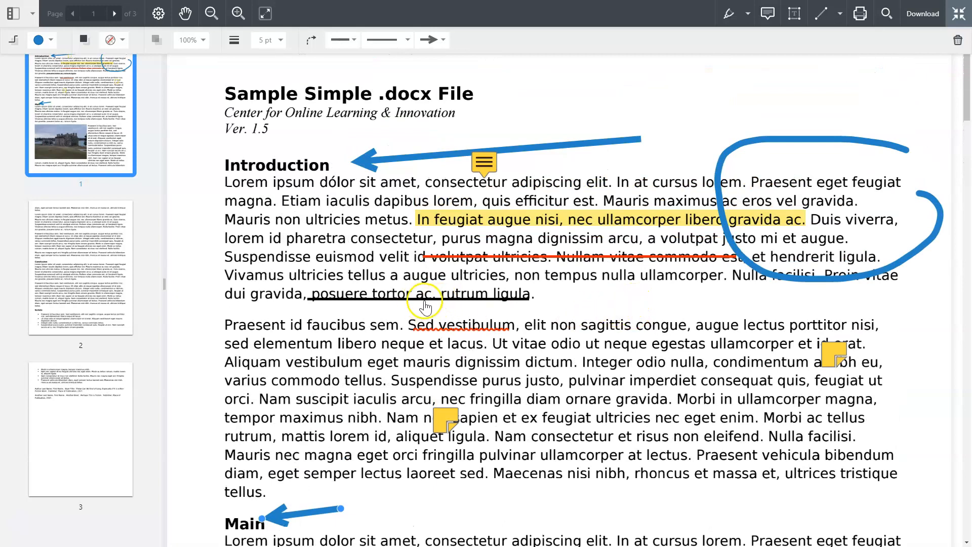
pyautogui.click(959, 18)
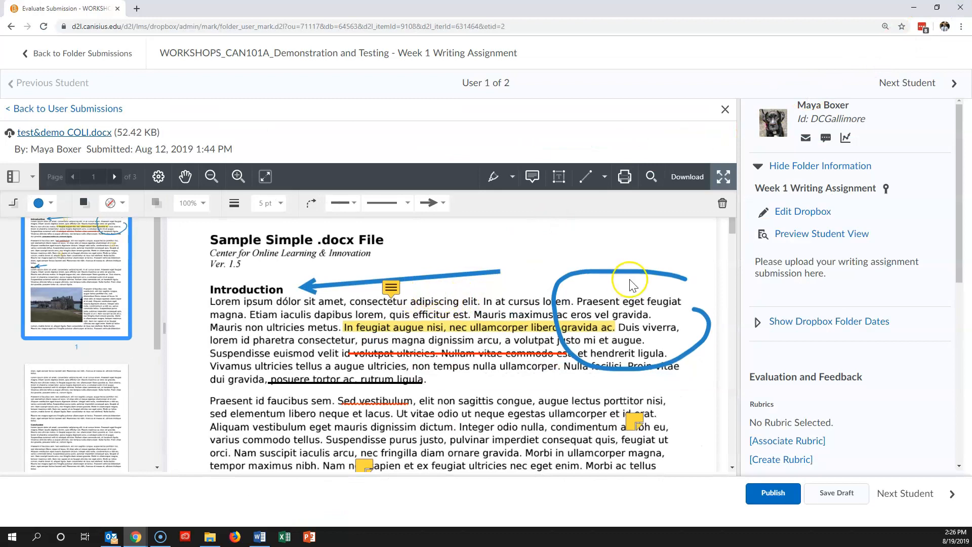
# Step: Give the submission a score of 9 out of 10 and enter "Overall Feedback Text" as the feedback
pyautogui.scroll(-5, 868, 302)
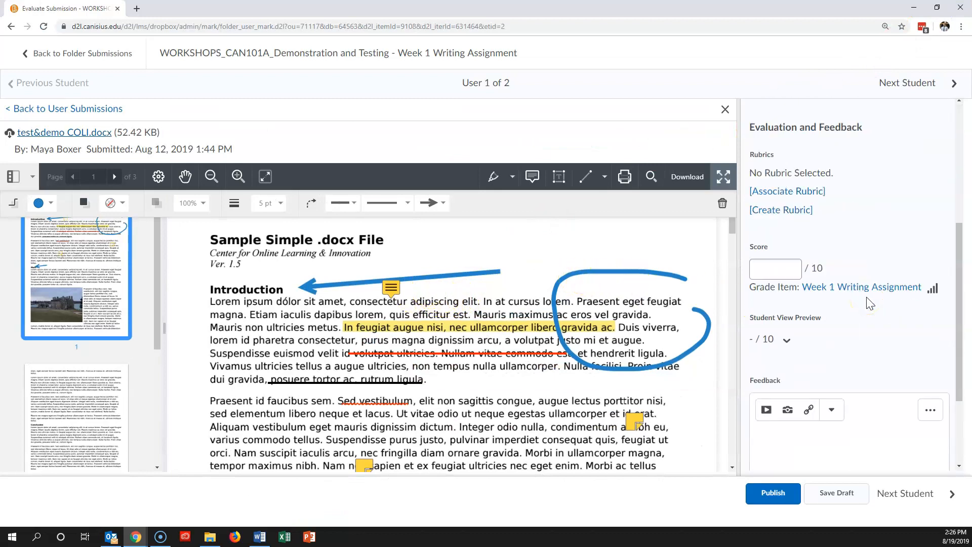
pyautogui.scroll(-1, 869, 303)
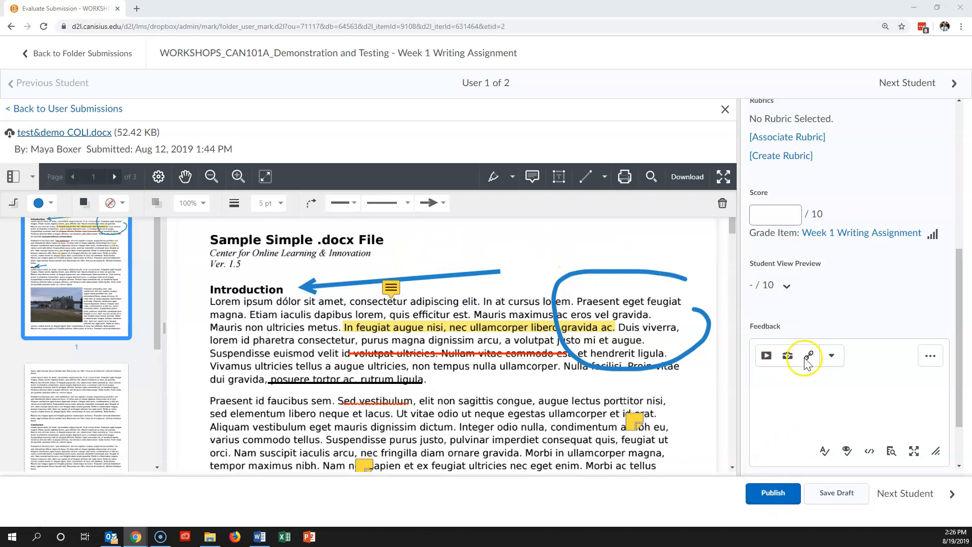
pyautogui.click(775, 217)
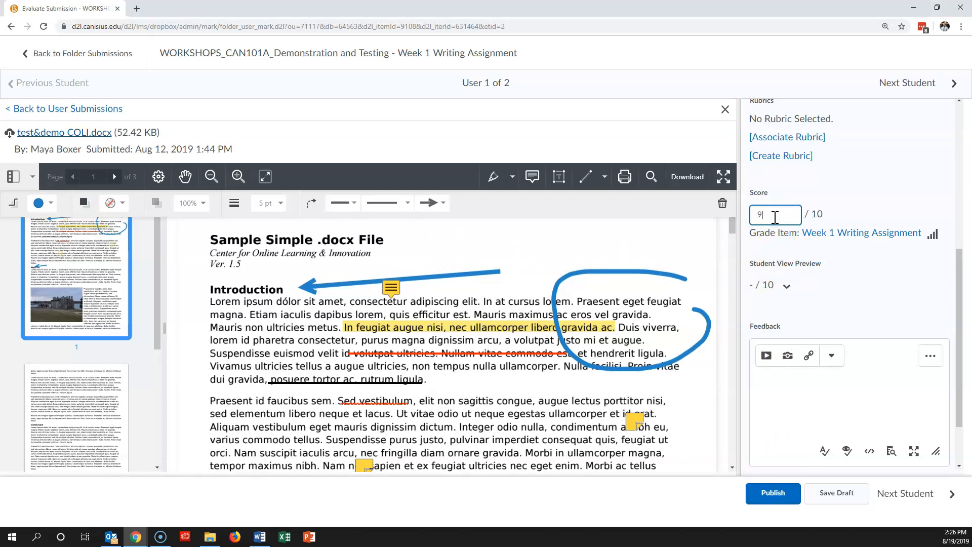
pyautogui.click(794, 385)
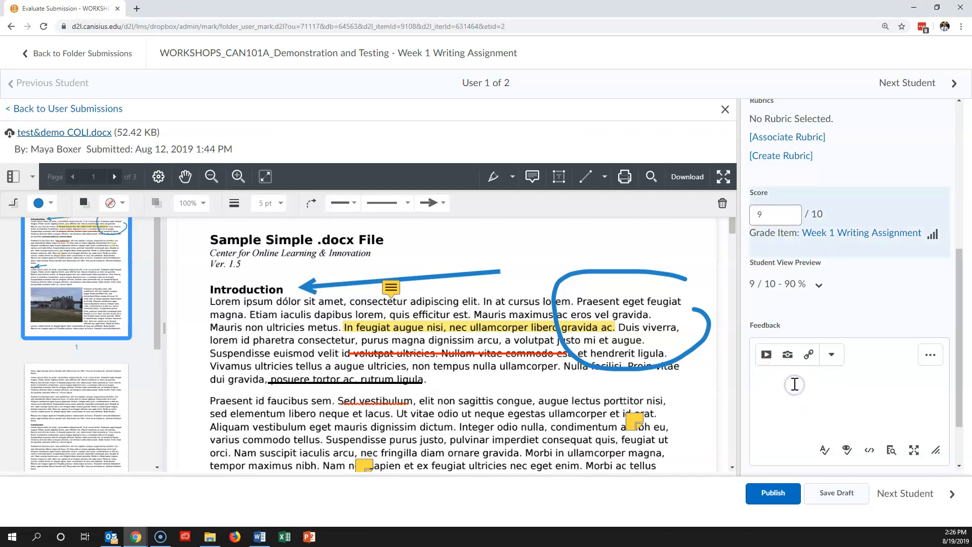
pyautogui.write('Overall Feedback Text')
# Step: Publish the evaluation and review the saved score and feedback
pyautogui.click(840, 501)
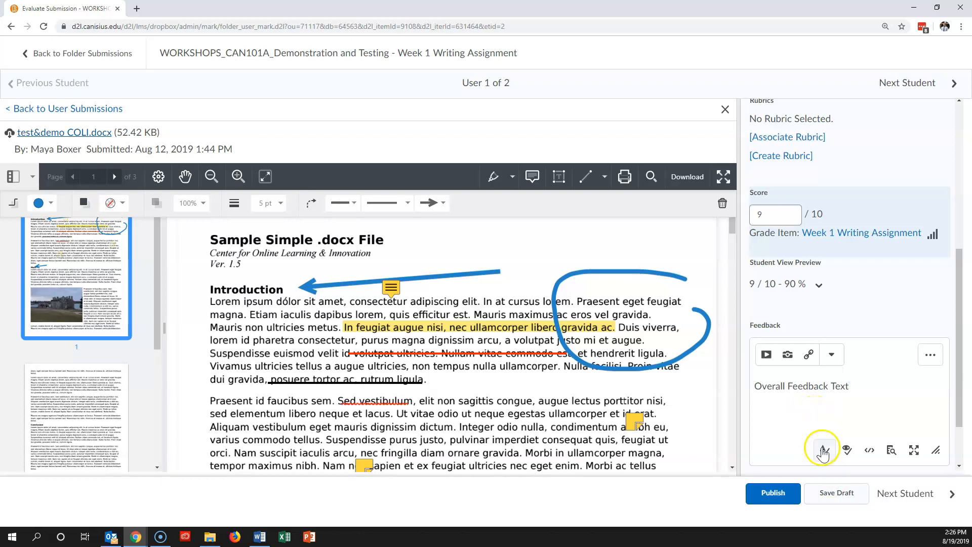
pyautogui.click(774, 493)
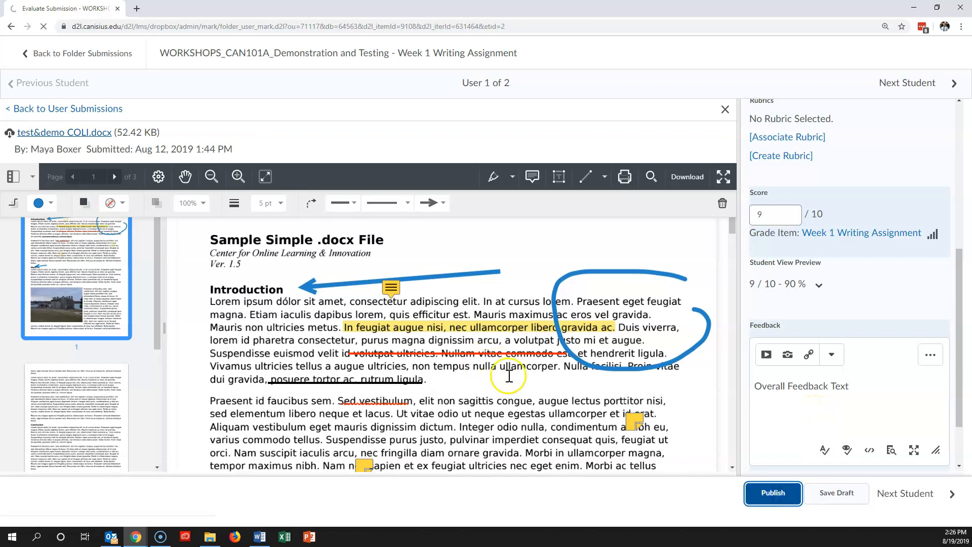
pyautogui.scroll(-5, 805, 301)
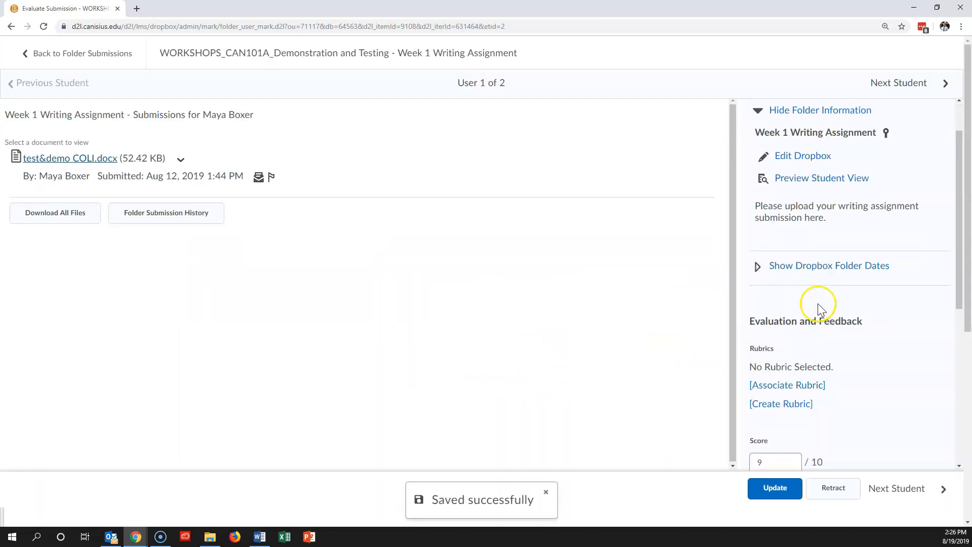
pyautogui.scroll(-3, 793, 314)
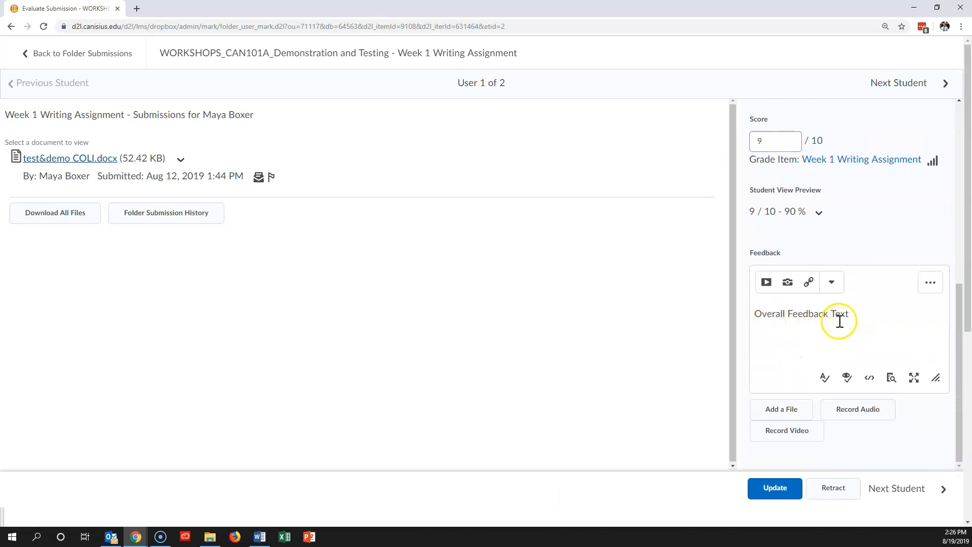
# Step: Reopen test&demo COLI.docx and check its saved annotations on the first page
pyautogui.click(96, 158)
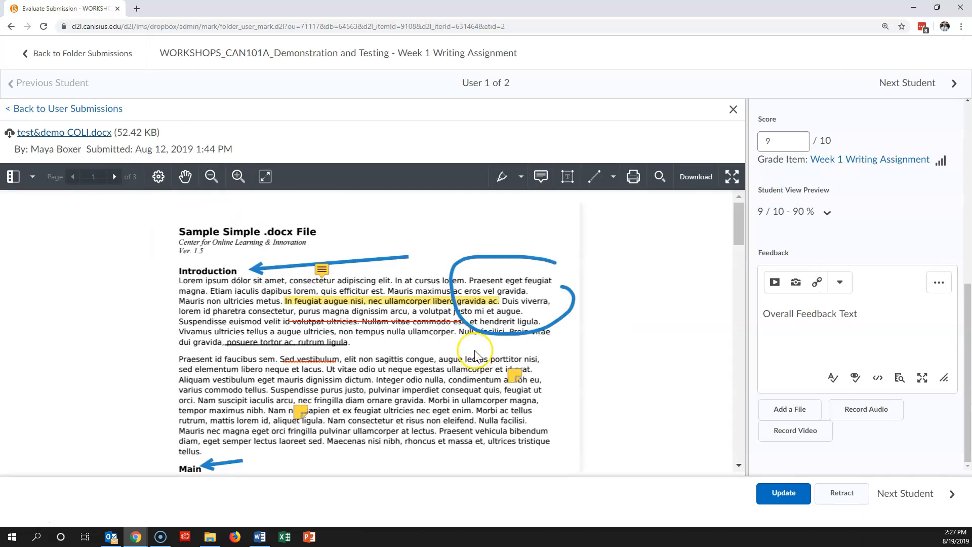
pyautogui.scroll(-2, 456, 324)
pyautogui.scroll(2, 407, 327)
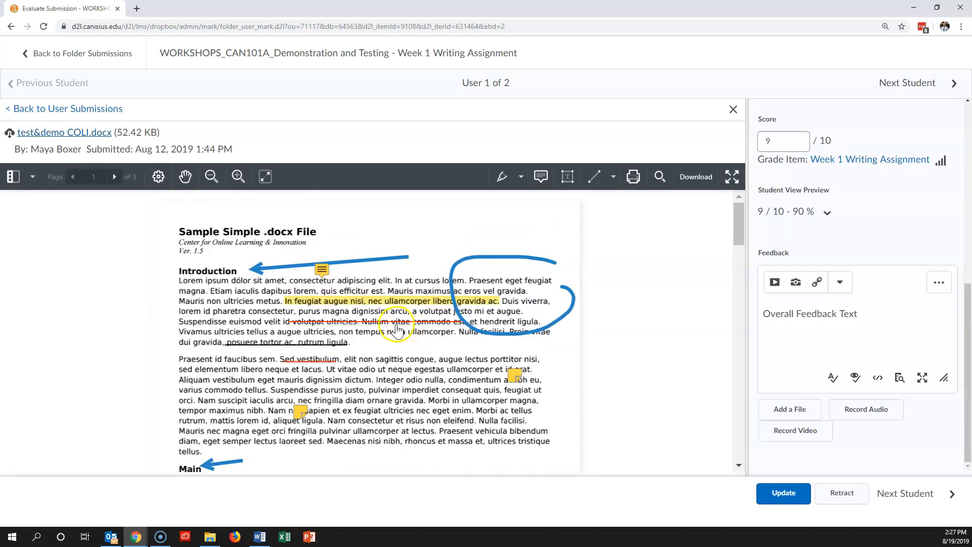
pyautogui.scroll(-1, 408, 326)
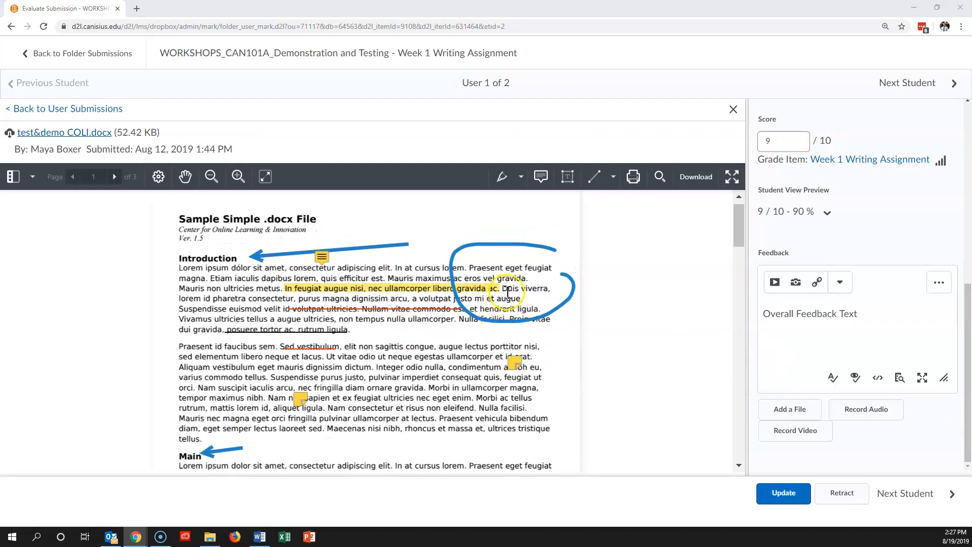
# Step: Download the annotated submission as a PDF and open the downloaded file
pyautogui.click(695, 176)
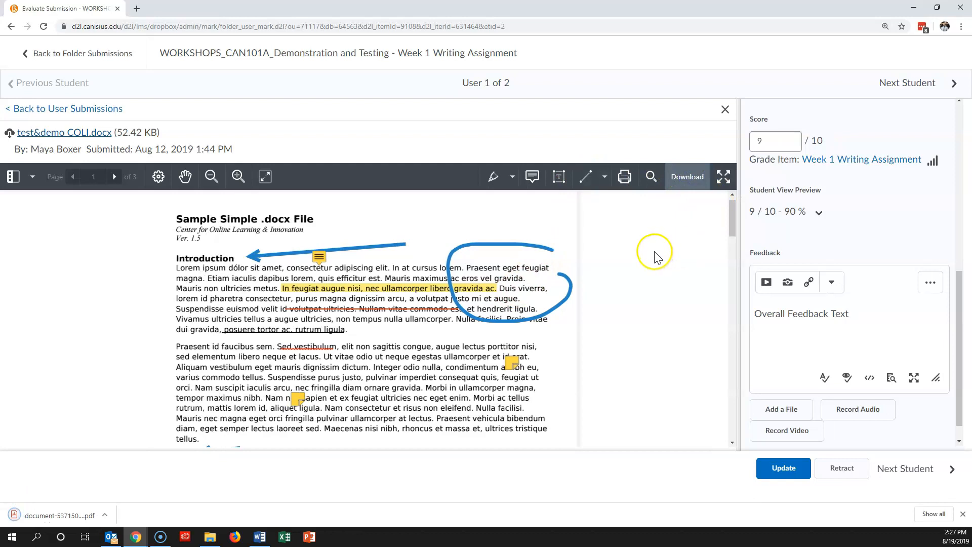
pyautogui.click(78, 521)
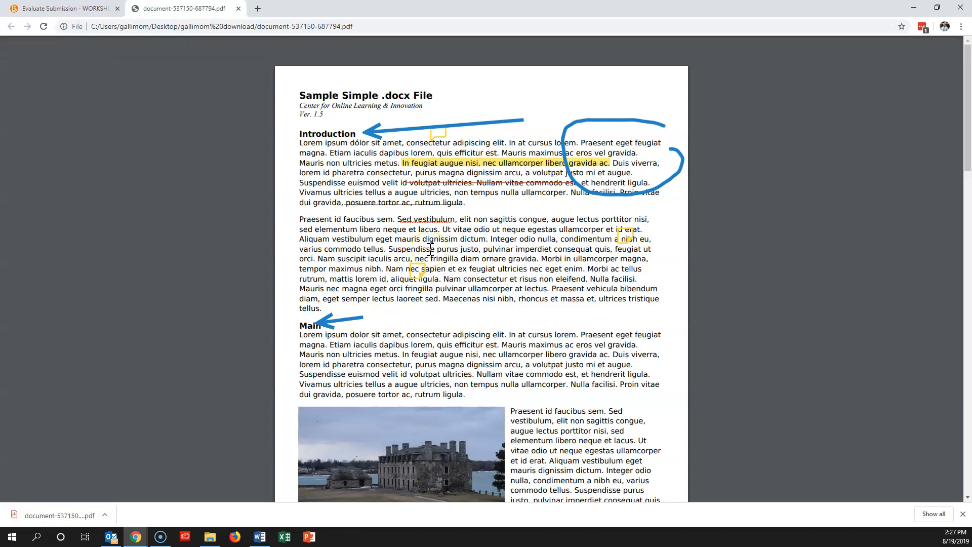
pyautogui.click(435, 253)
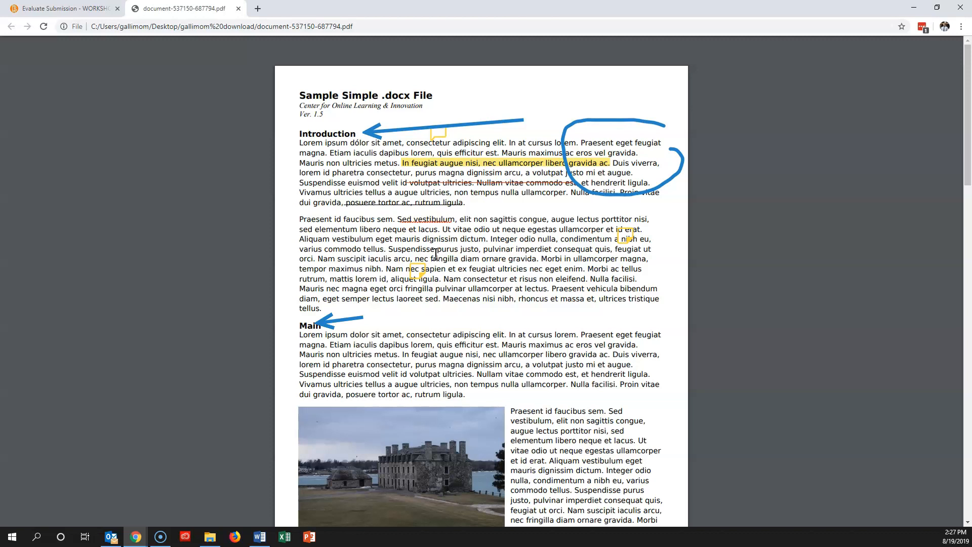
# Step: Close the downloaded PDF and, in the student's Dropbox view, open the unread feedback for Week 1 Writing Assignment
pyautogui.click(238, 8)
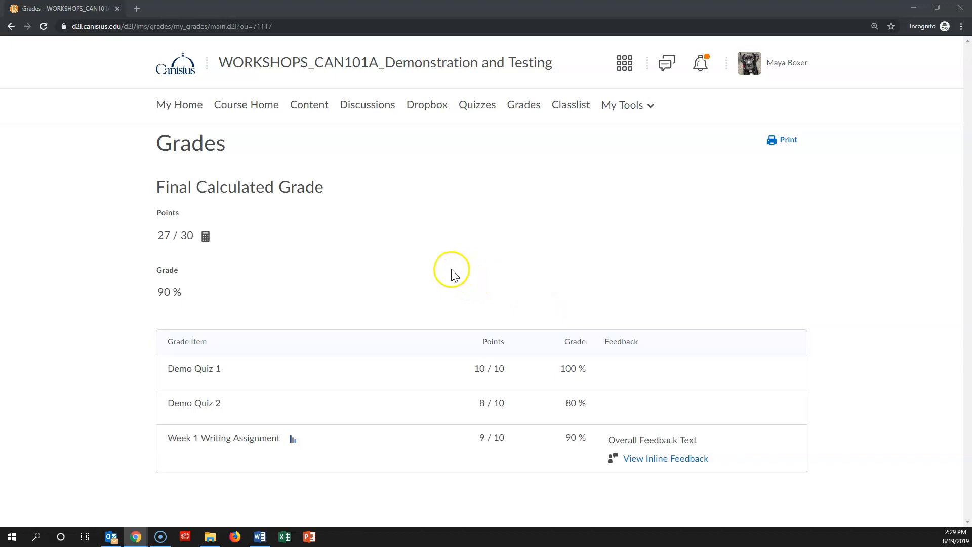
pyautogui.click(425, 106)
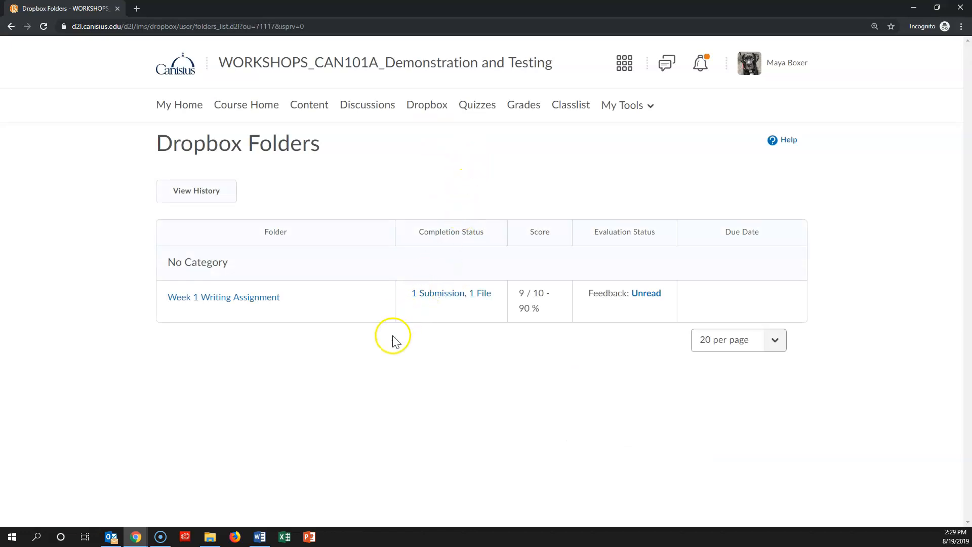
pyautogui.click(646, 296)
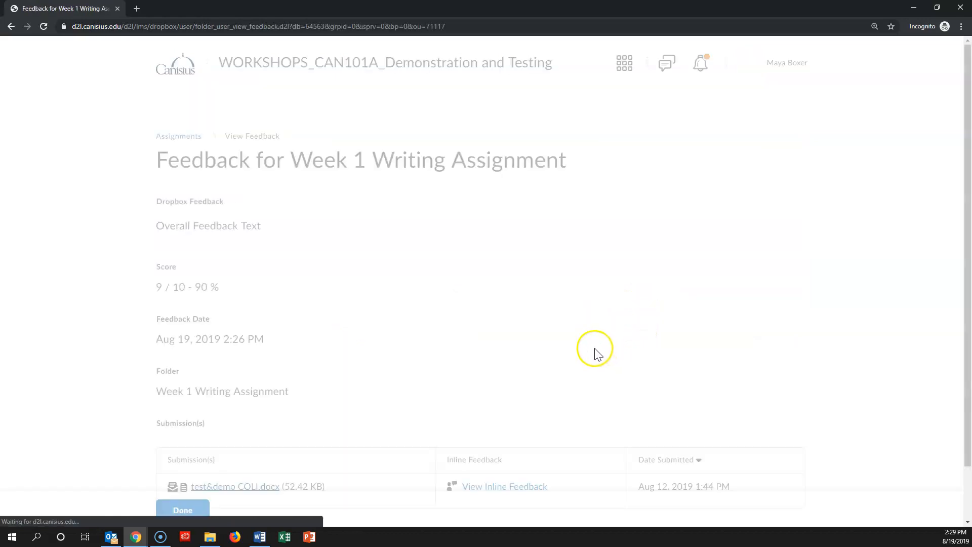
pyautogui.scroll(-1, 575, 331)
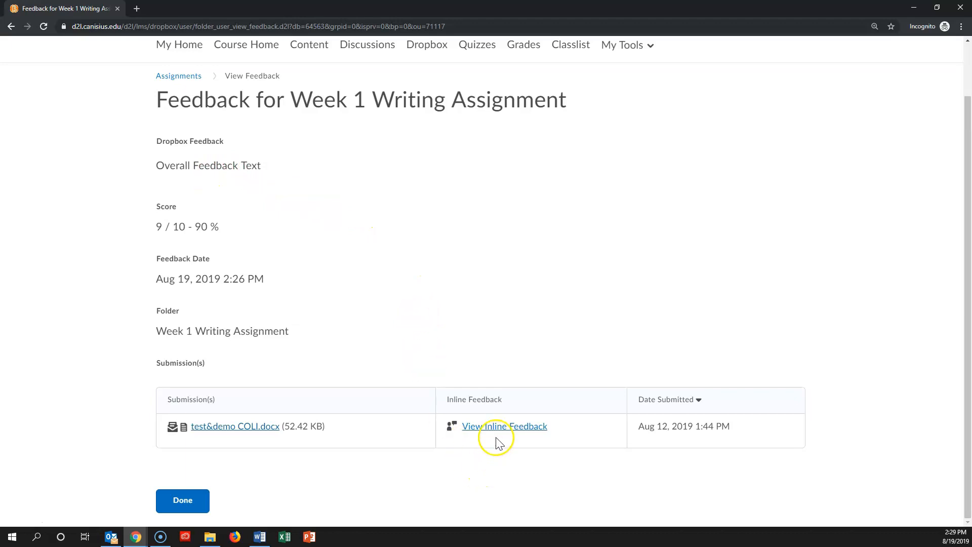
# Step: View the inline feedback for test&demo COLI.docx and look through the instructor's annotations in the document
pyautogui.click(486, 427)
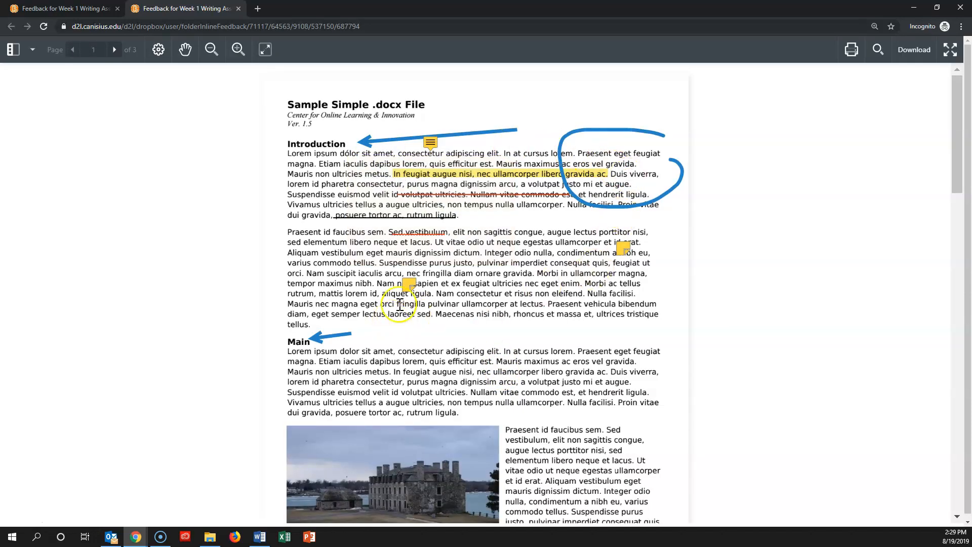
pyautogui.scroll(-3, 507, 299)
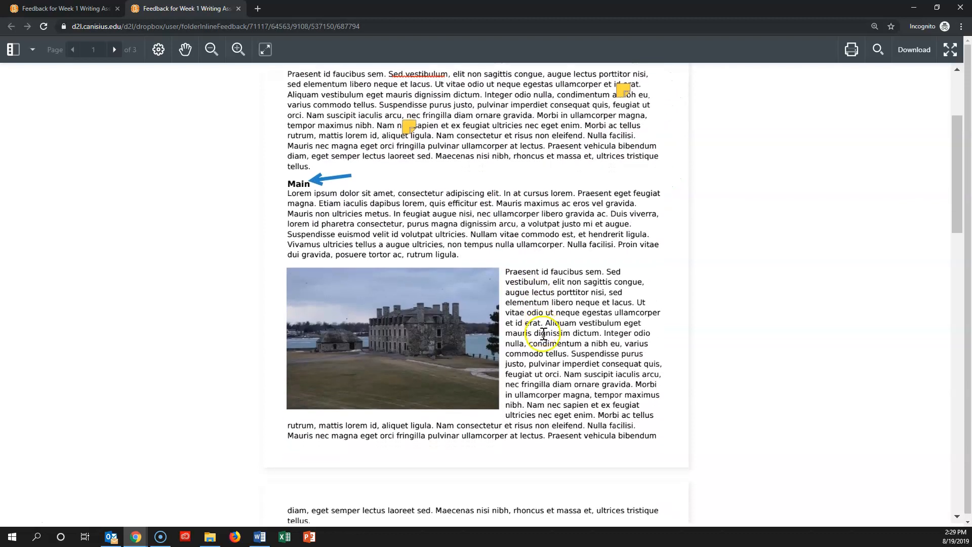
pyautogui.scroll(-4, 545, 333)
pyautogui.scroll(5, 544, 333)
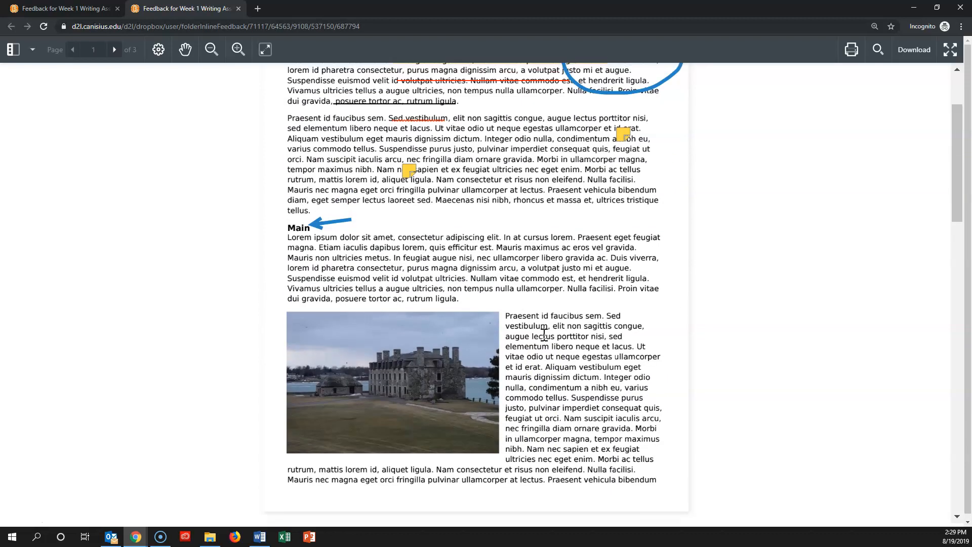
pyautogui.scroll(2, 545, 334)
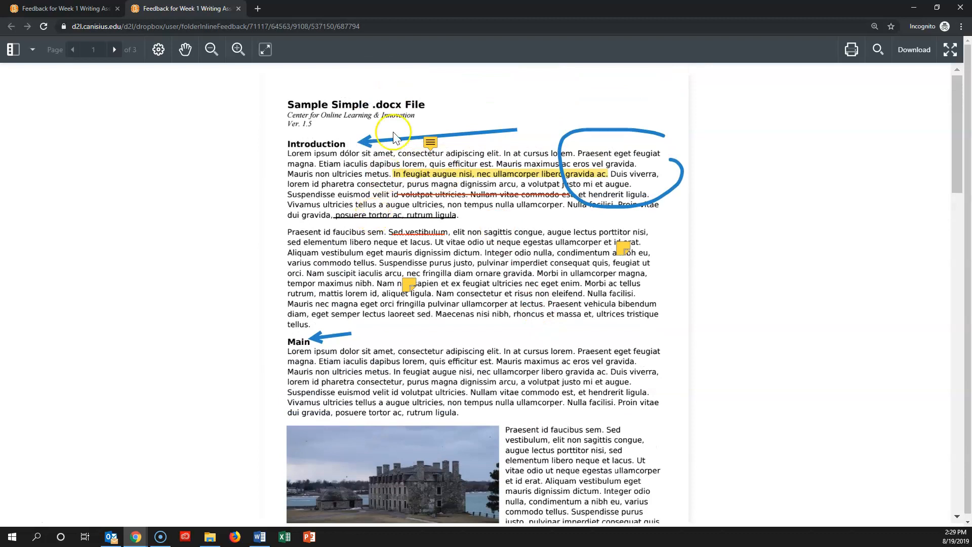